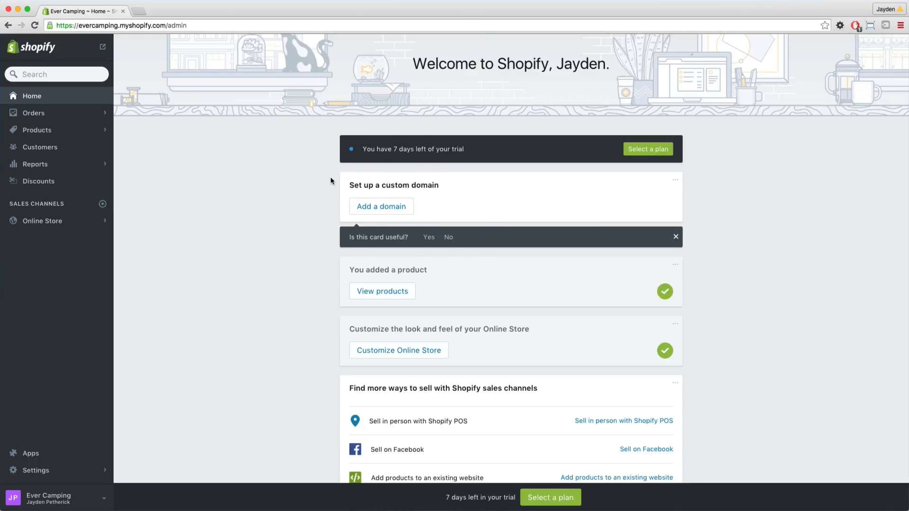
Search the web for google analytics in a new tab, open the Google Analytics site and start signing up.
click(139, 12)
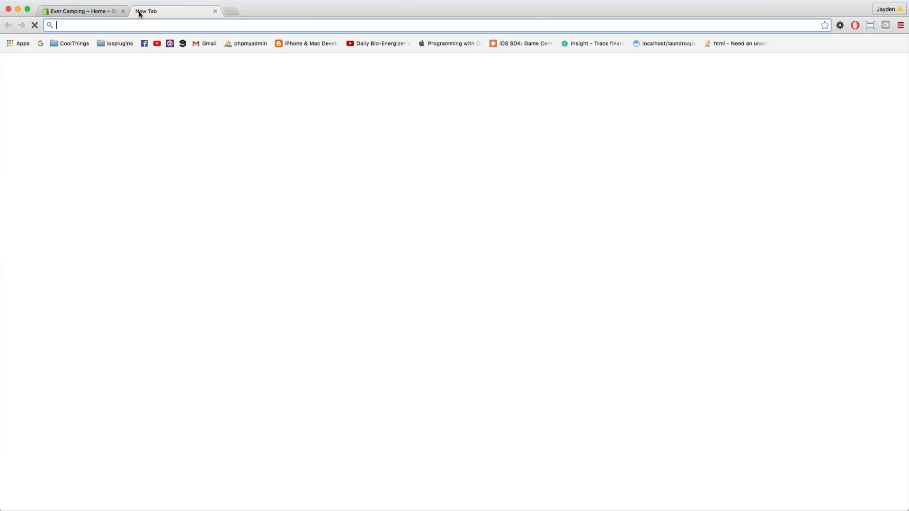
text(go)
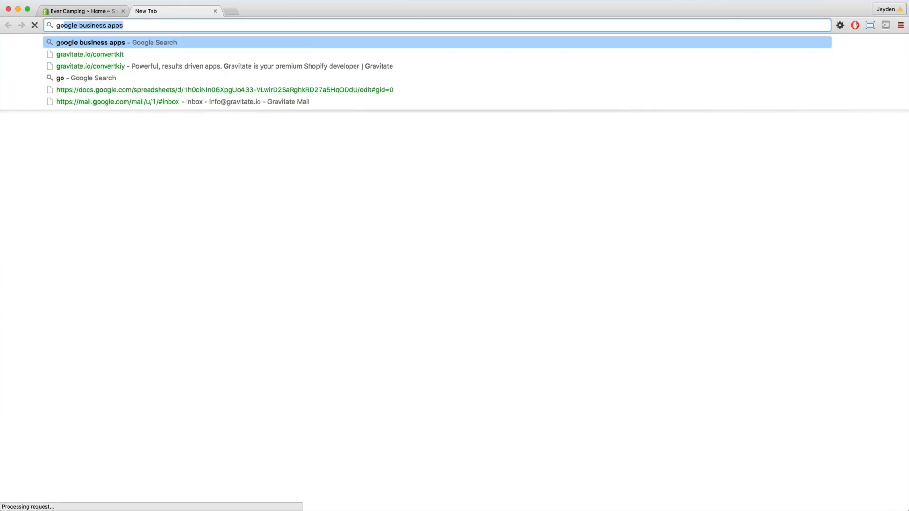
text(ogle analytics)
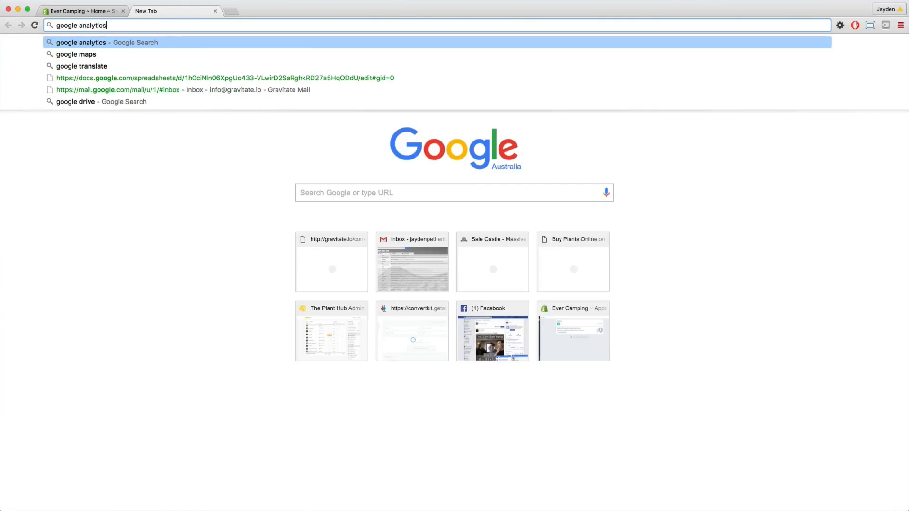
key(Return)
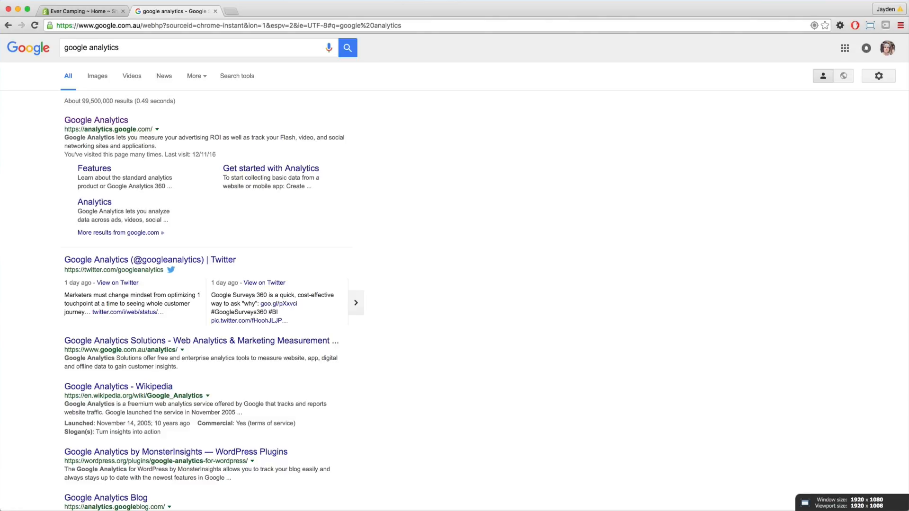
click(103, 123)
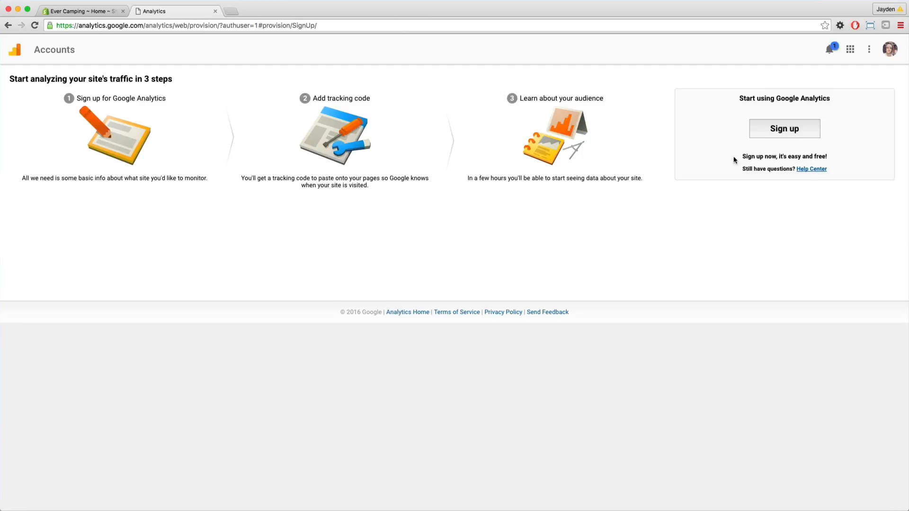
click(781, 136)
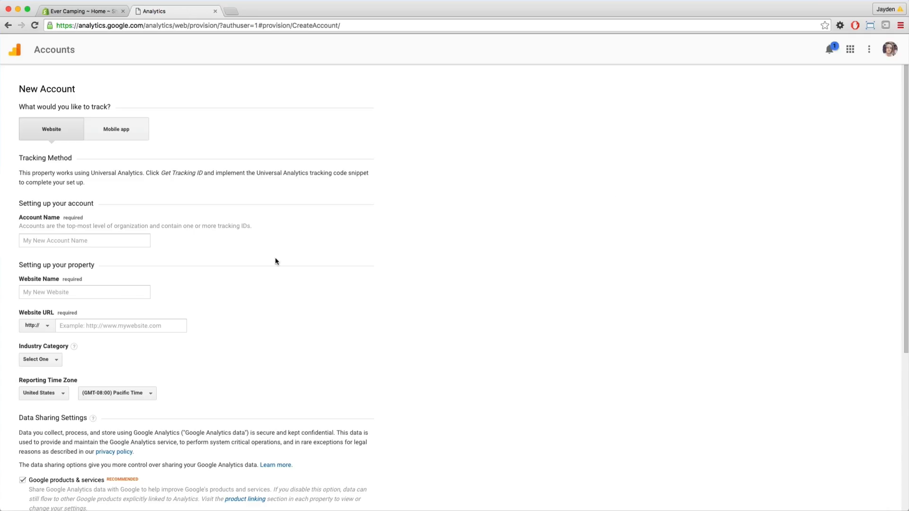
Name both the new Analytics account and its website Focus Camping.
scroll(208, 161, down, 3)
click(103, 149)
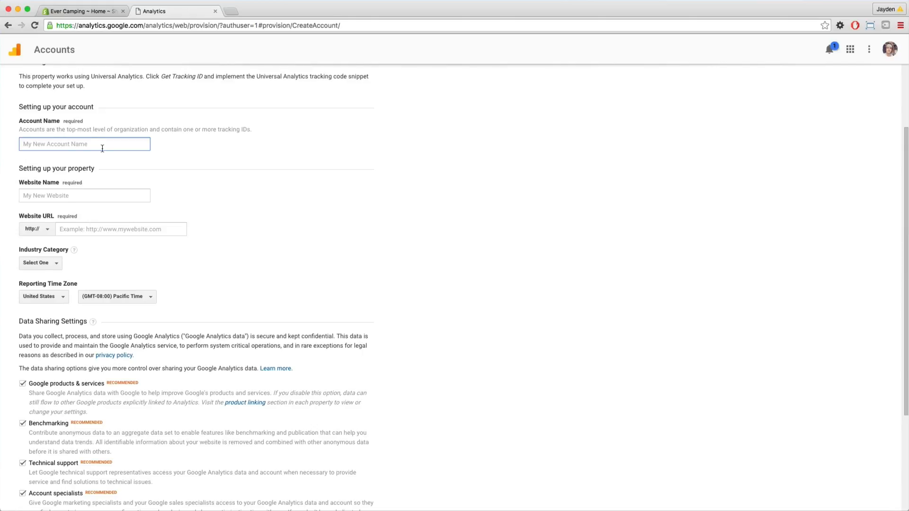
text(Focus Camping)
key(Tab)
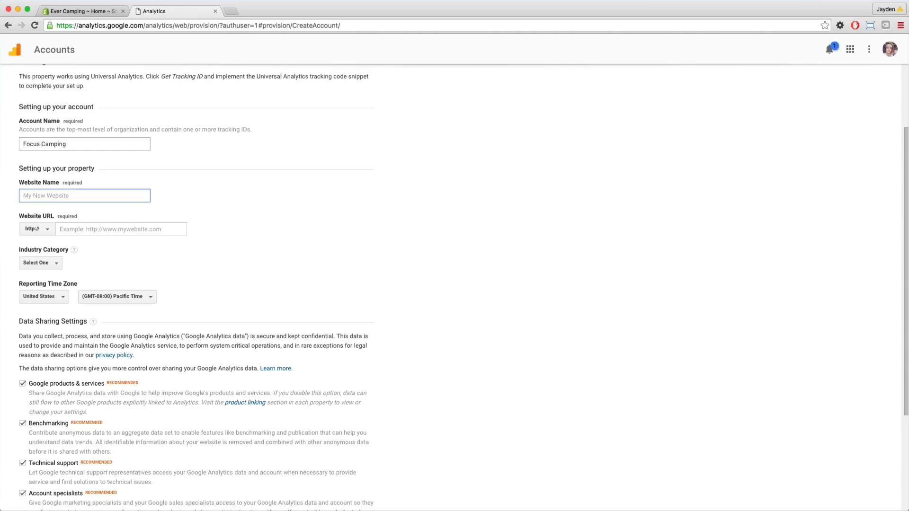
text(Focus Camping)
key(Tab)
key(Tab)
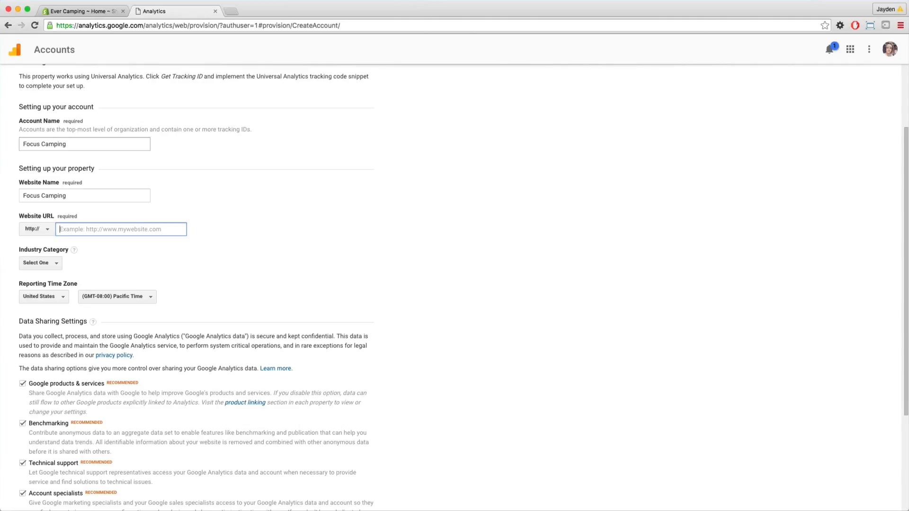
Set the website URL to focuscamping.com and the industry category to Hobbies and Leisure.
text(focuscamping.com)
key(Tab)
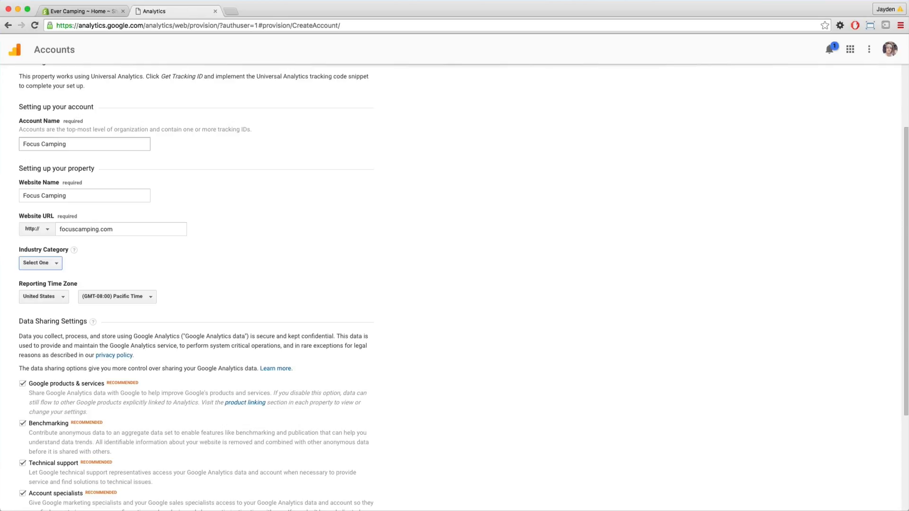
click(45, 266)
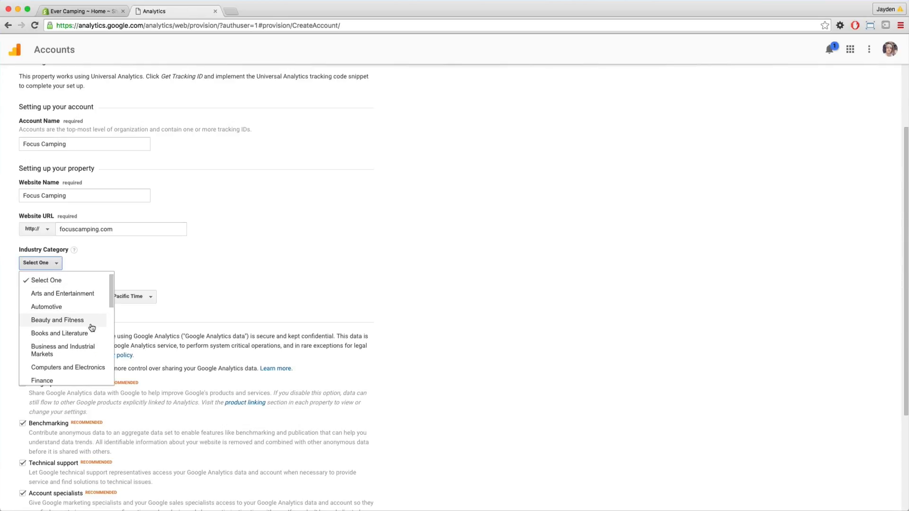
scroll(92, 331, down, 1)
scroll(92, 331, down, 3)
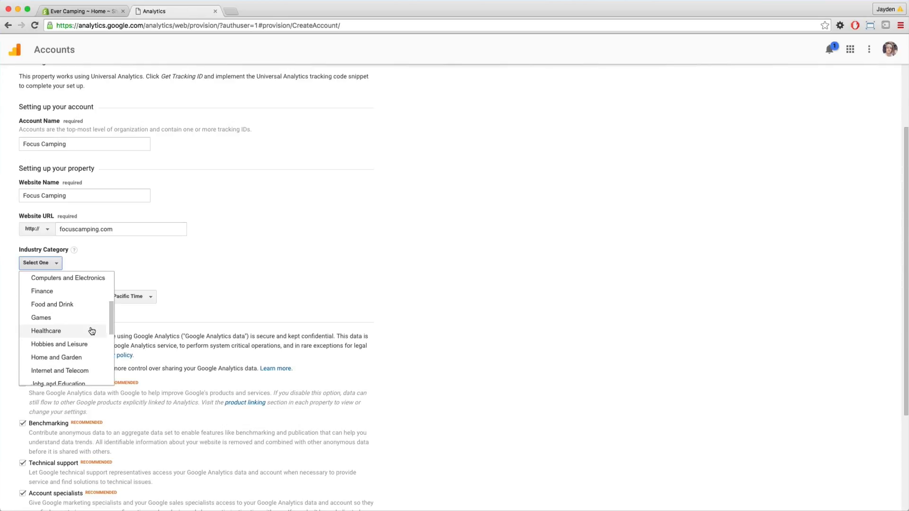
scroll(91, 331, down, 1)
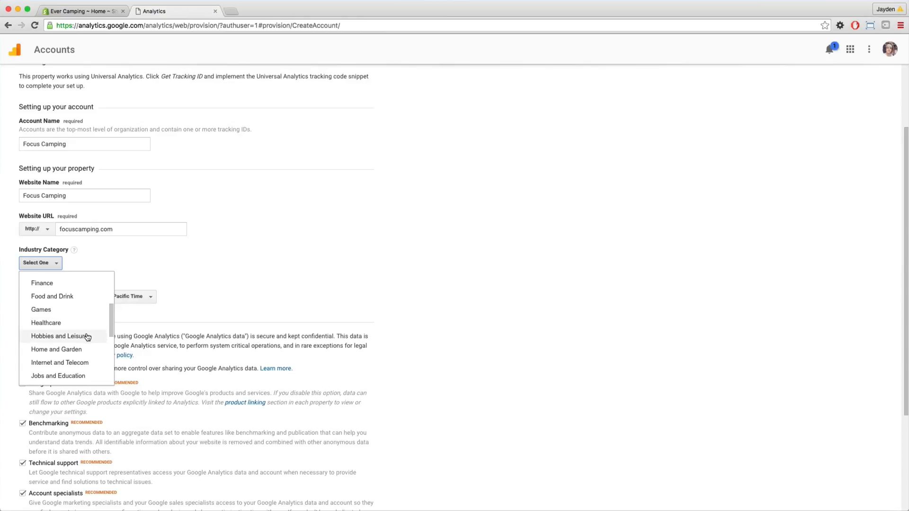
click(88, 337)
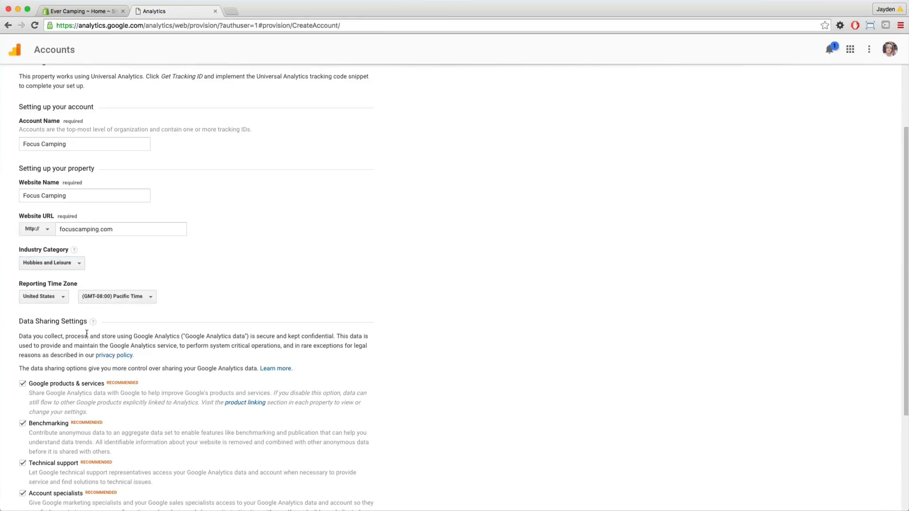
Set the reporting time zone to Australia, (GMT+11:00) Eastern Time - Melbourne, Sydney.
click(40, 297)
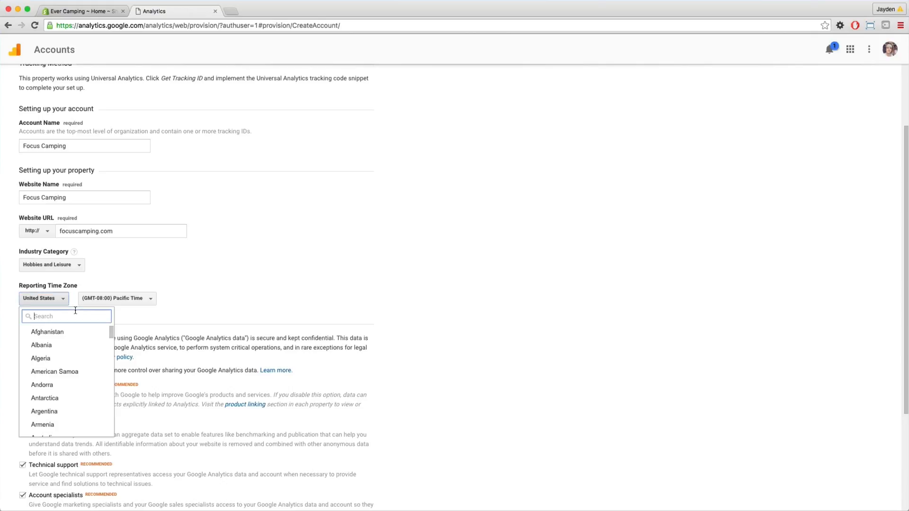
text(aus)
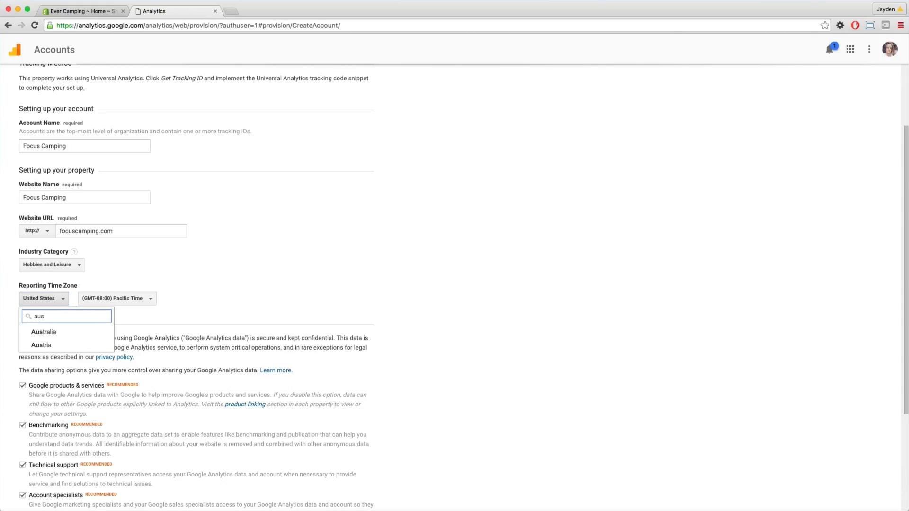
key(Return)
click(115, 298)
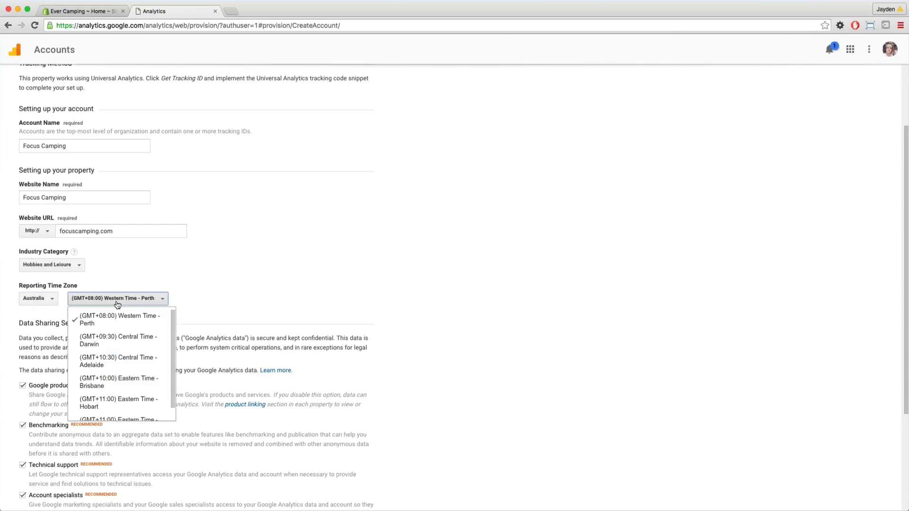
scroll(118, 351, down, 2)
click(122, 374)
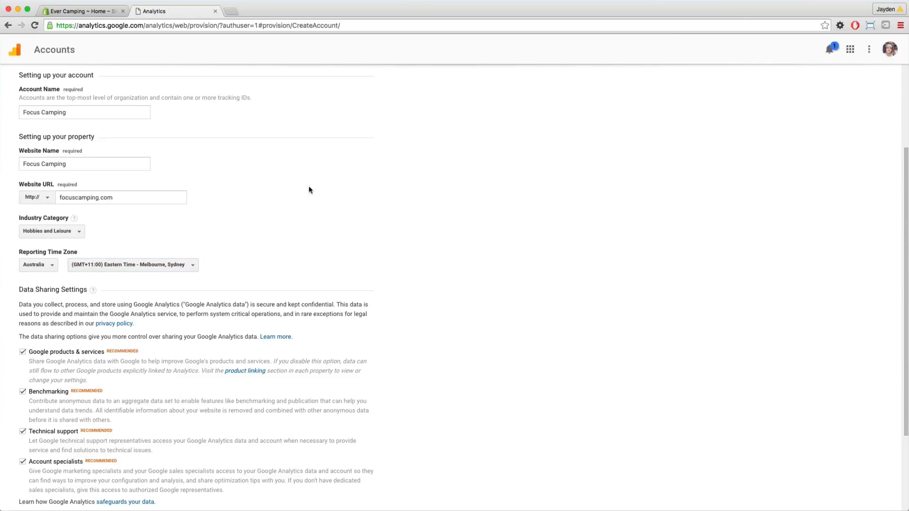
Request the tracking ID and accept the terms of service agreement for Australia.
scroll(268, 274, down, 5)
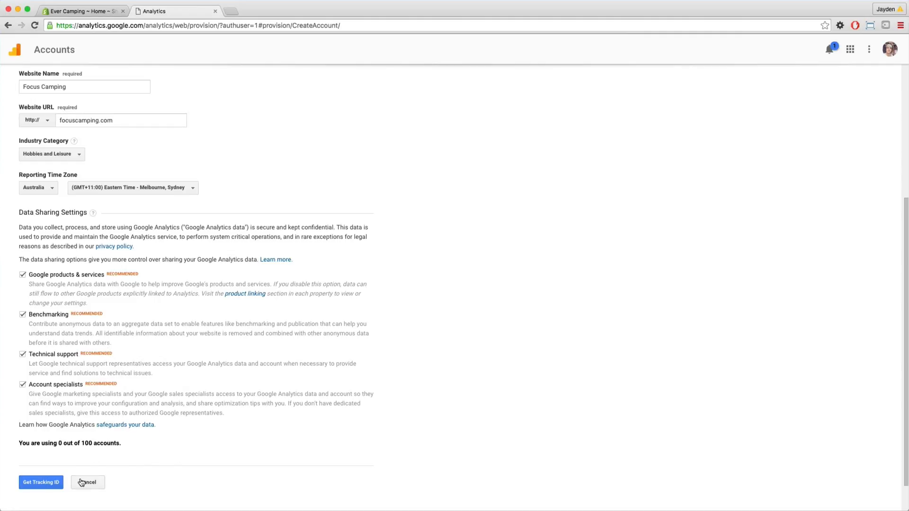
click(41, 483)
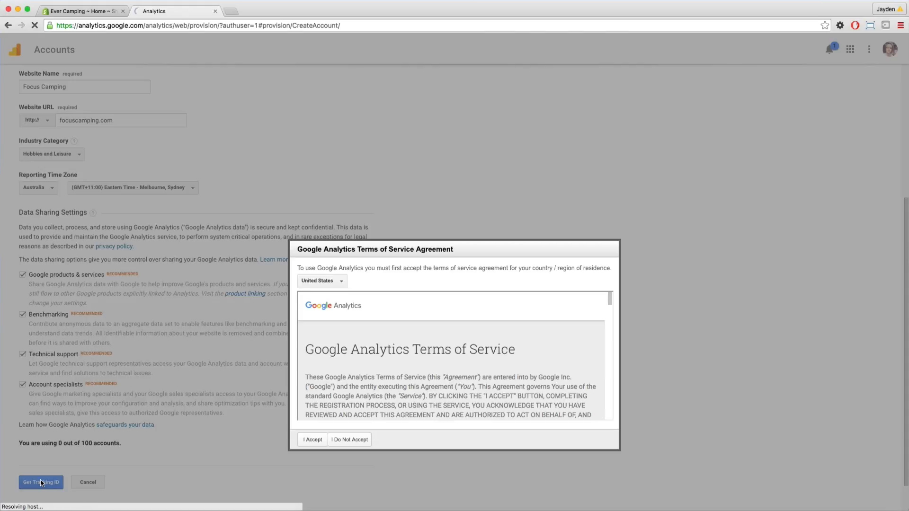
click(341, 282)
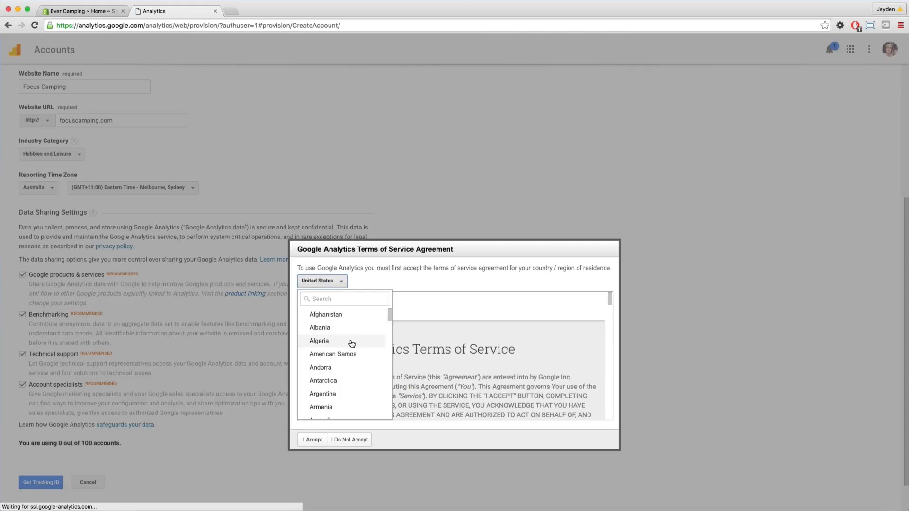
click(347, 299)
text(au)
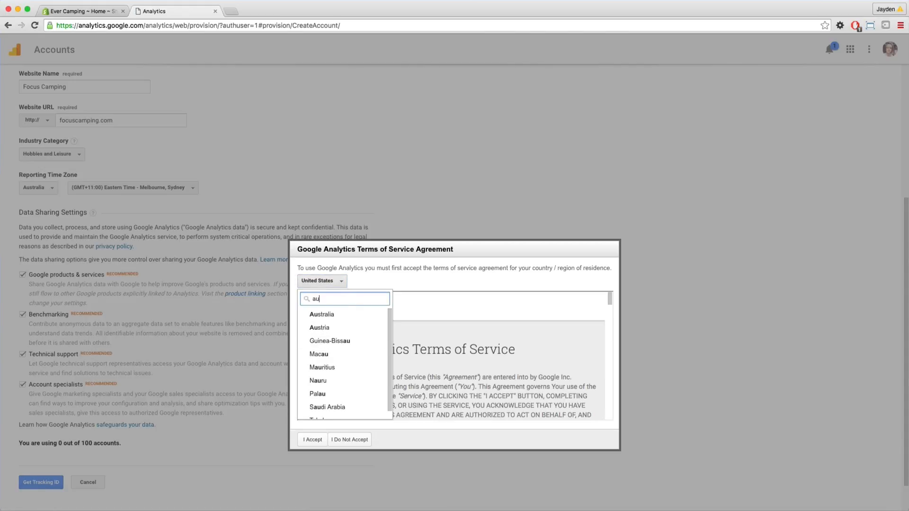
click(349, 314)
click(313, 440)
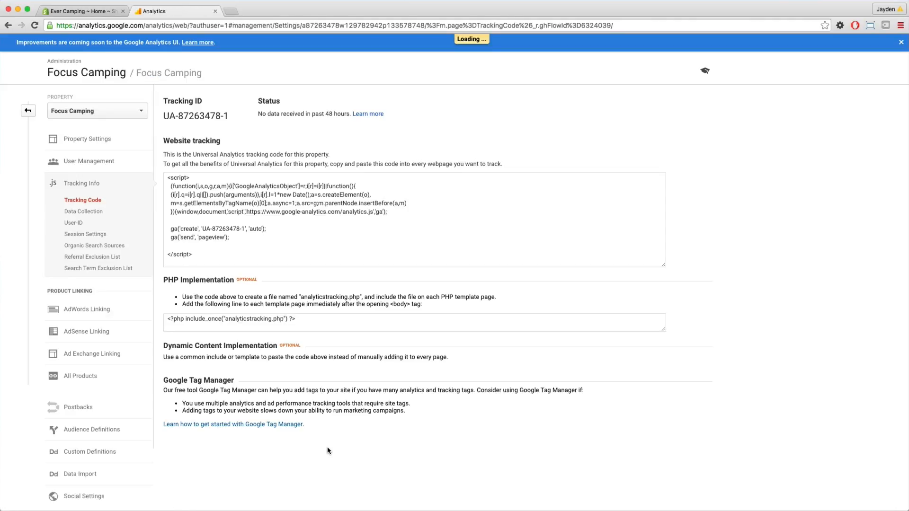
Copy the website tracking code into the Google Analytics account field of Shopify's Online Store preferences and save.
scroll(282, 424, down, 2)
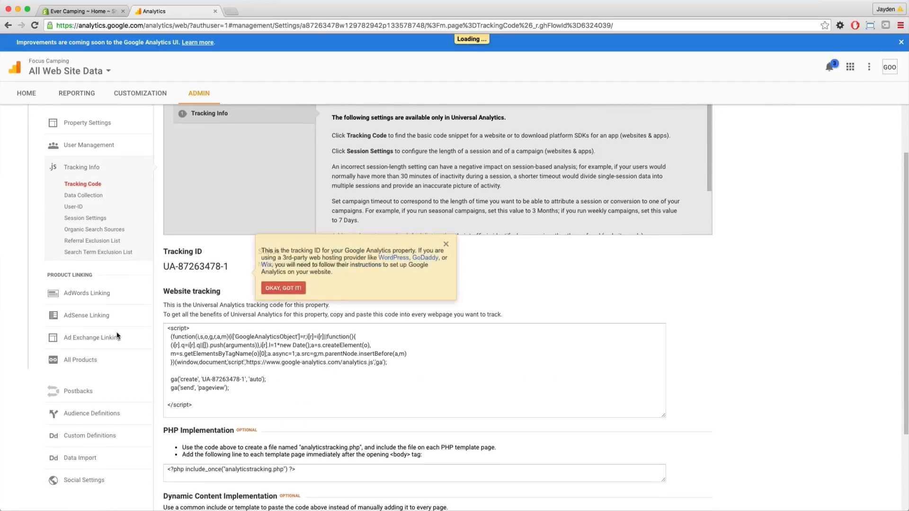
click(256, 398)
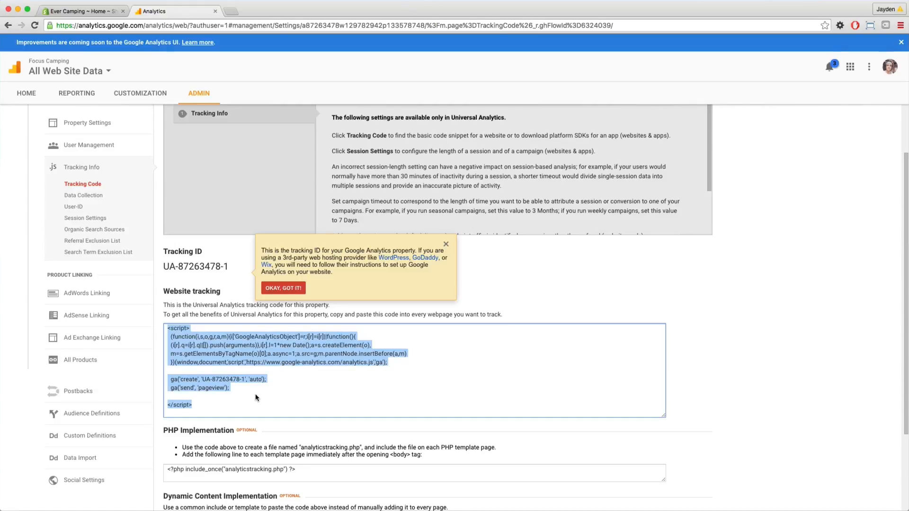
click(71, 11)
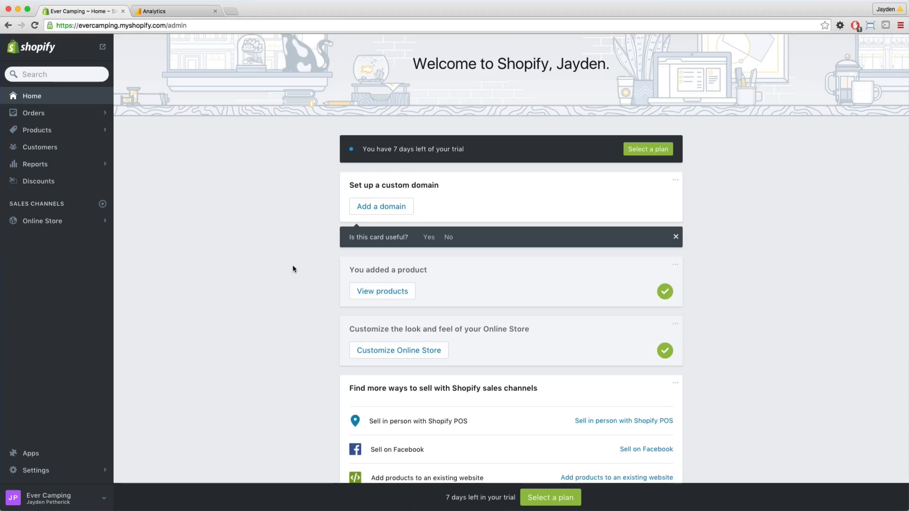
click(73, 228)
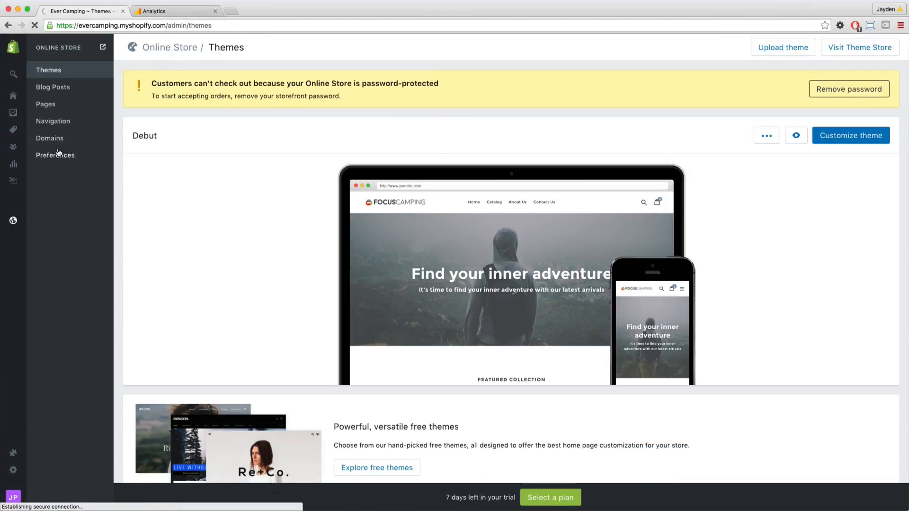
click(60, 155)
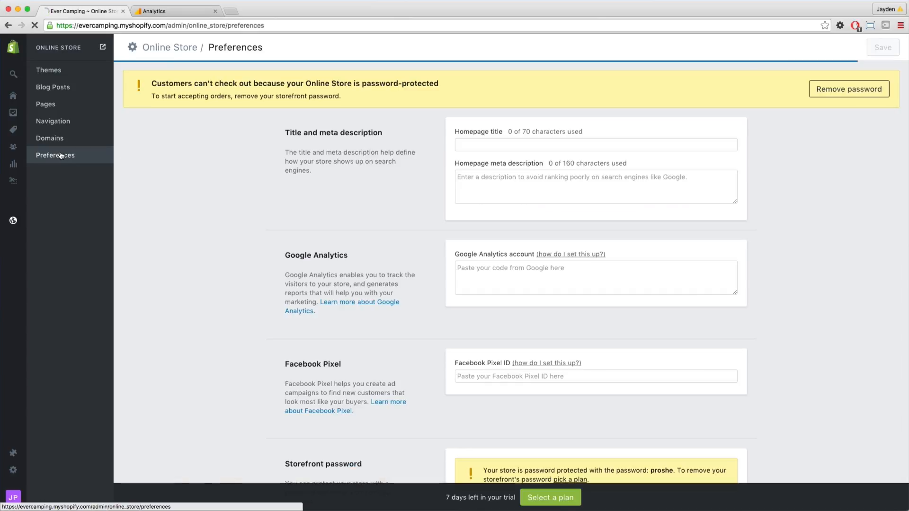
click(538, 276)
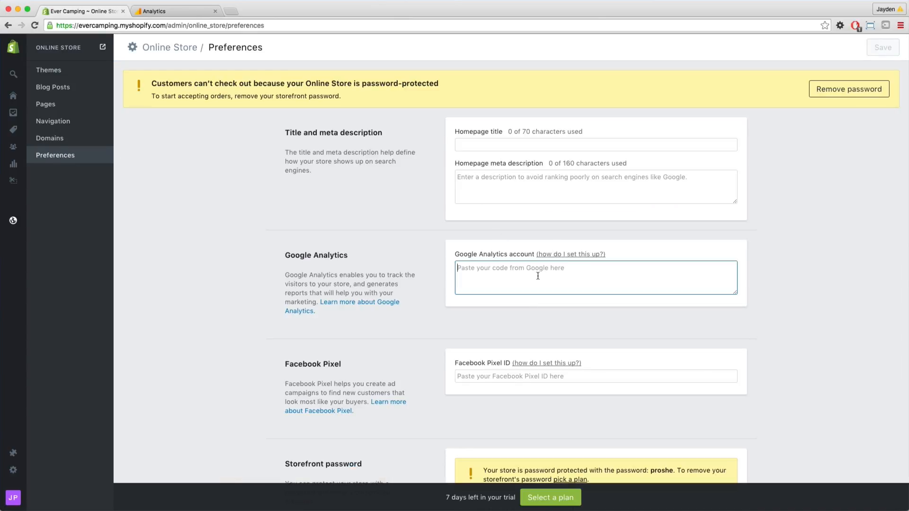
key(super+v)
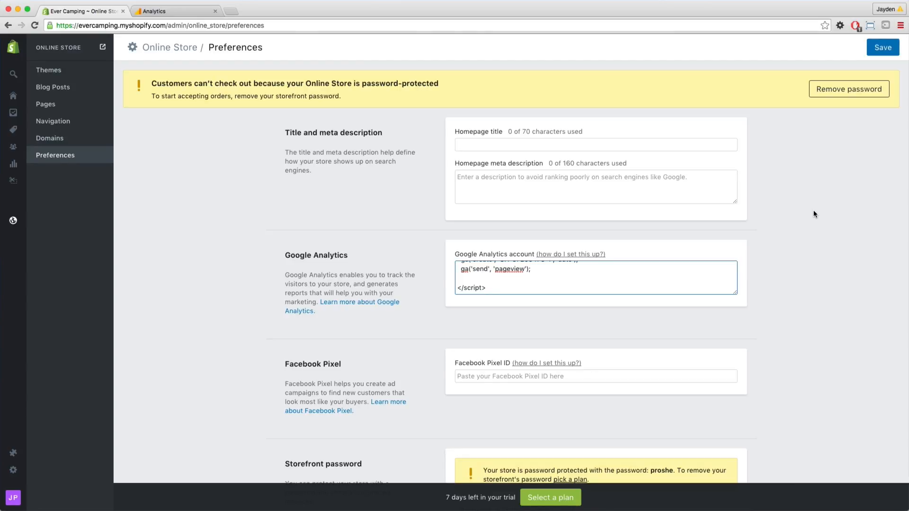
click(882, 48)
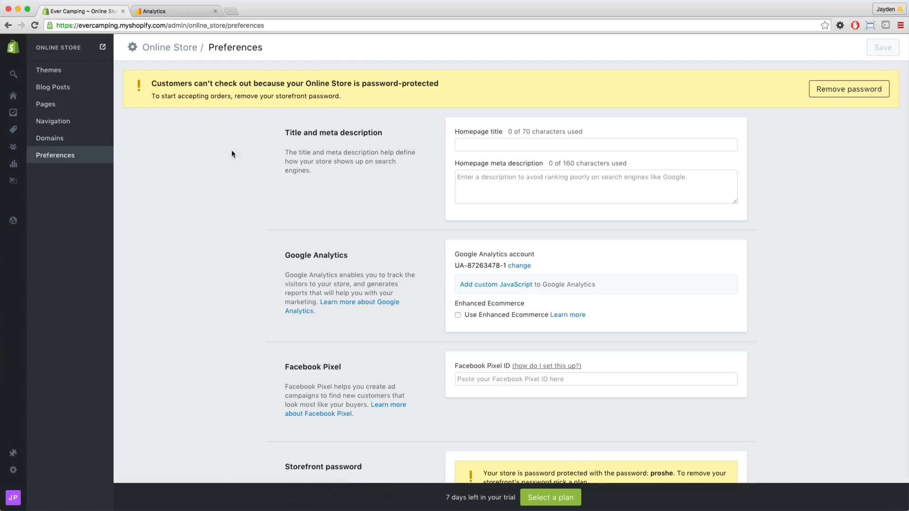
Switch to Google Analytics and turn on Ecommerce status and Related Products in the All Web Site Data view's ecommerce settings.
click(178, 13)
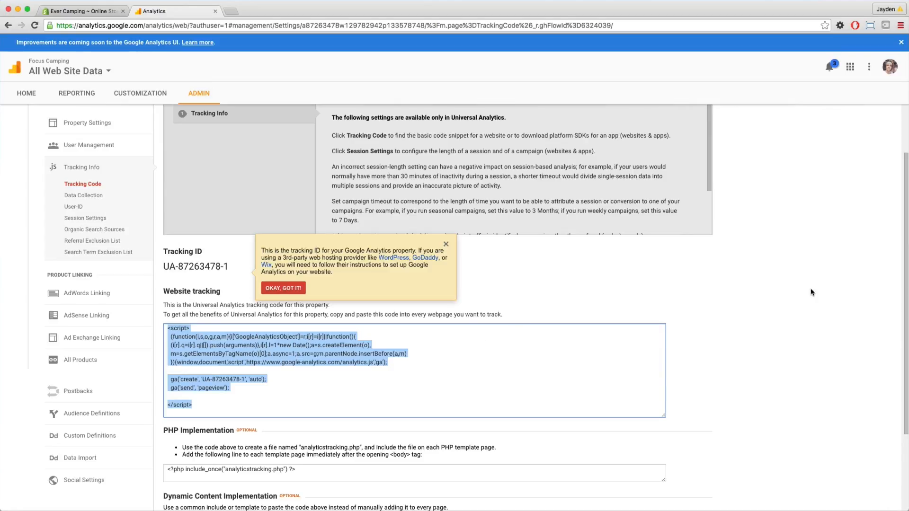
click(778, 276)
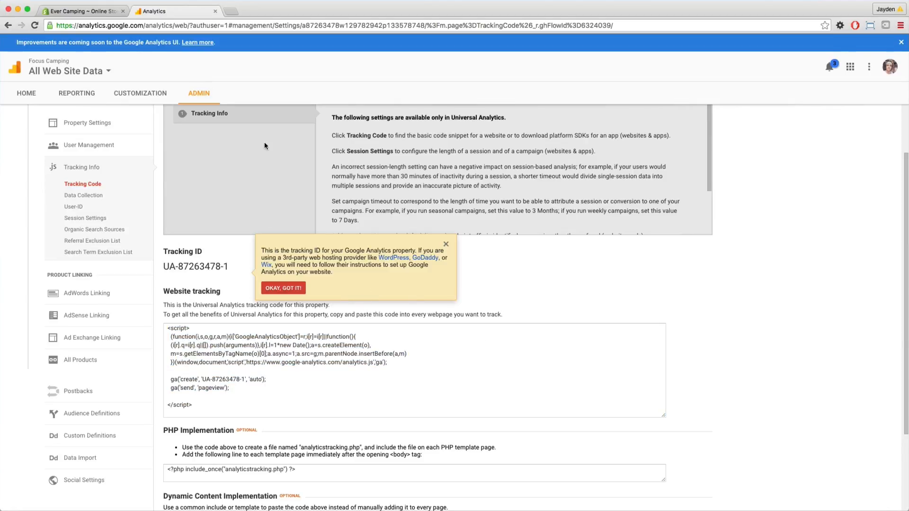
click(206, 93)
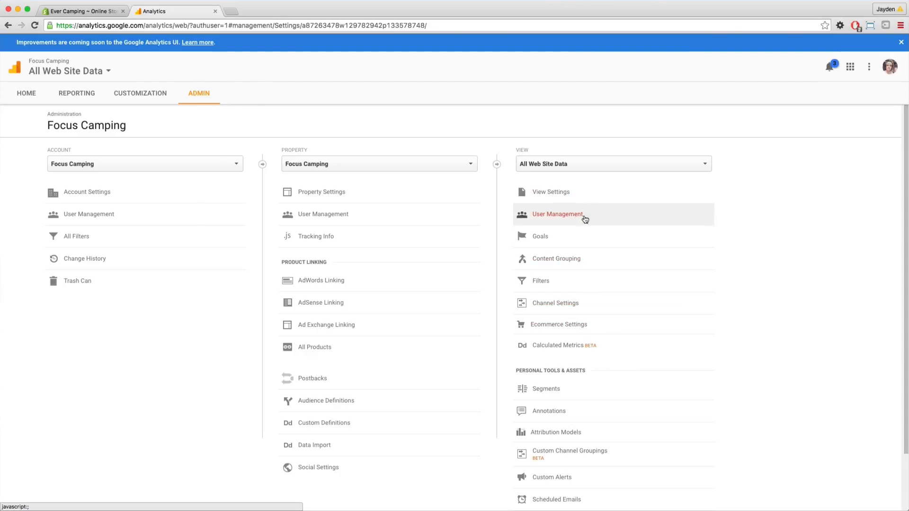
click(578, 330)
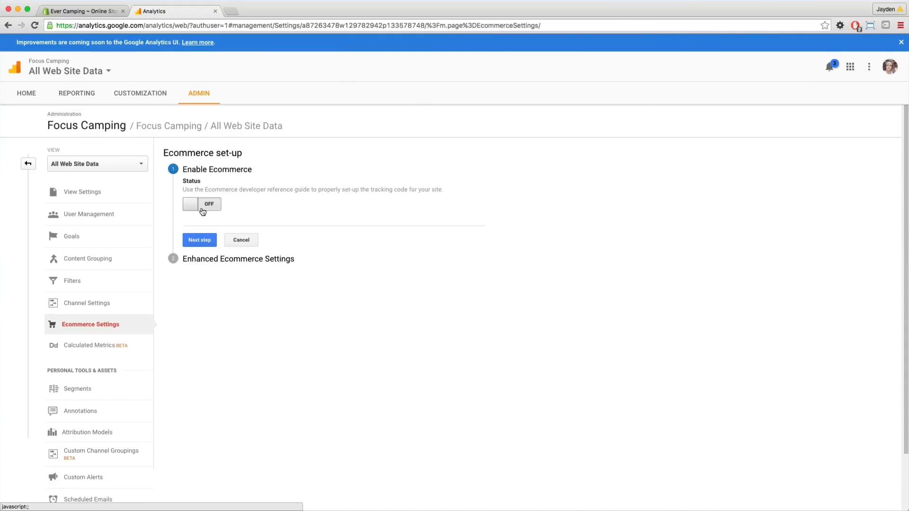
click(212, 205)
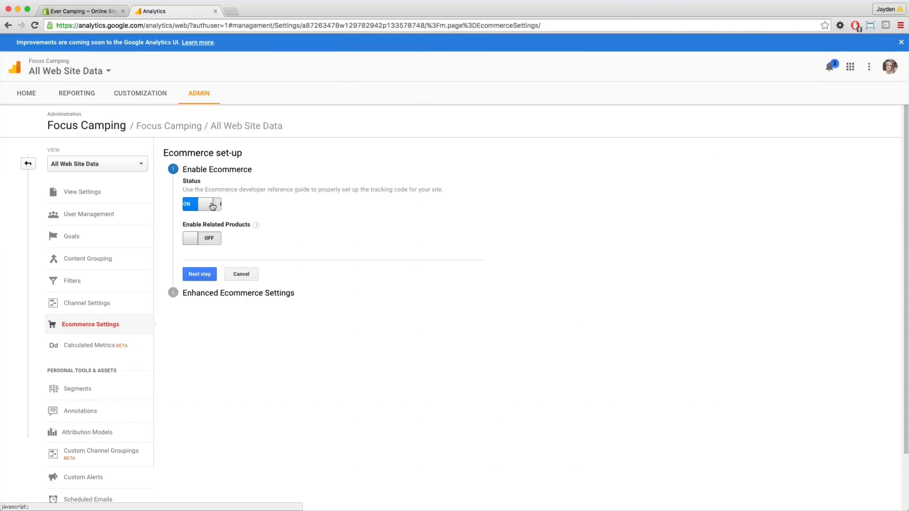
click(207, 240)
click(207, 275)
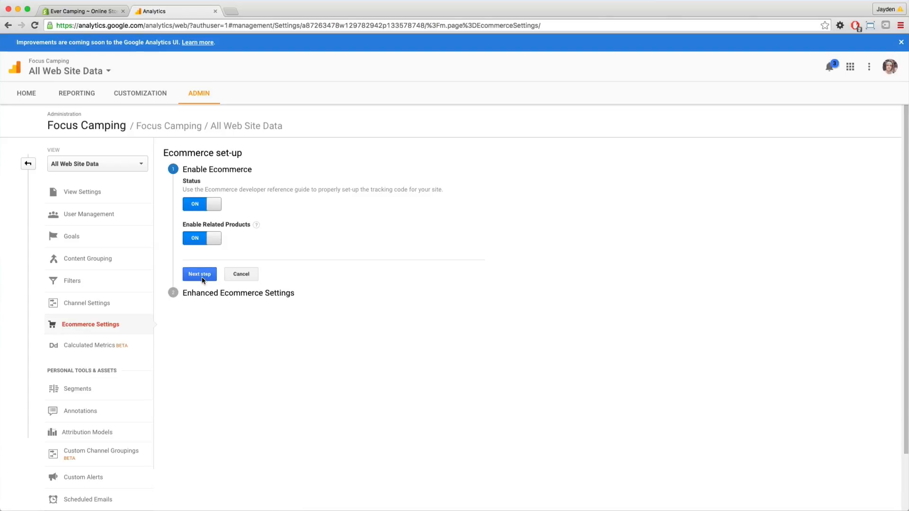
Turn on Enhanced Ecommerce Reporting for the view and submit the ecommerce set-up.
click(211, 241)
click(211, 242)
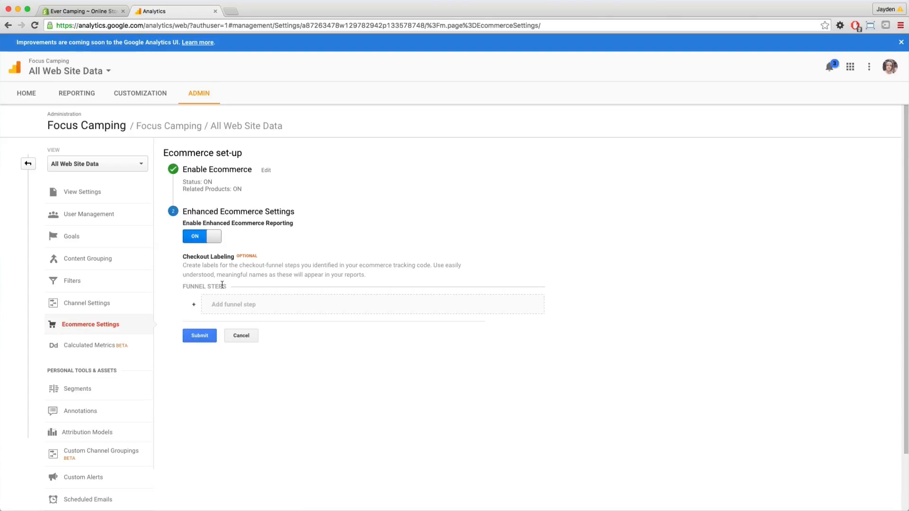
click(199, 338)
Switch to Shopify, enable Use Enhanced Ecommerce for Google Analytics in the store preferences, and save.
click(92, 13)
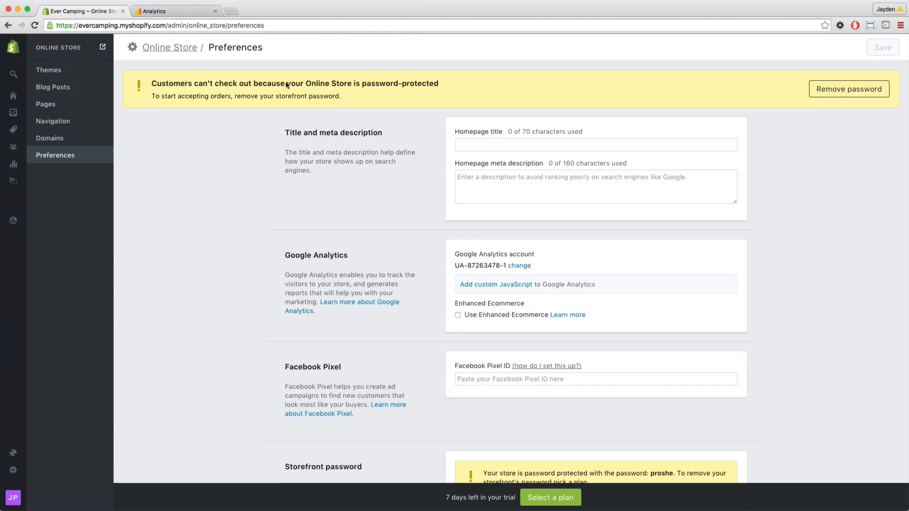
click(457, 315)
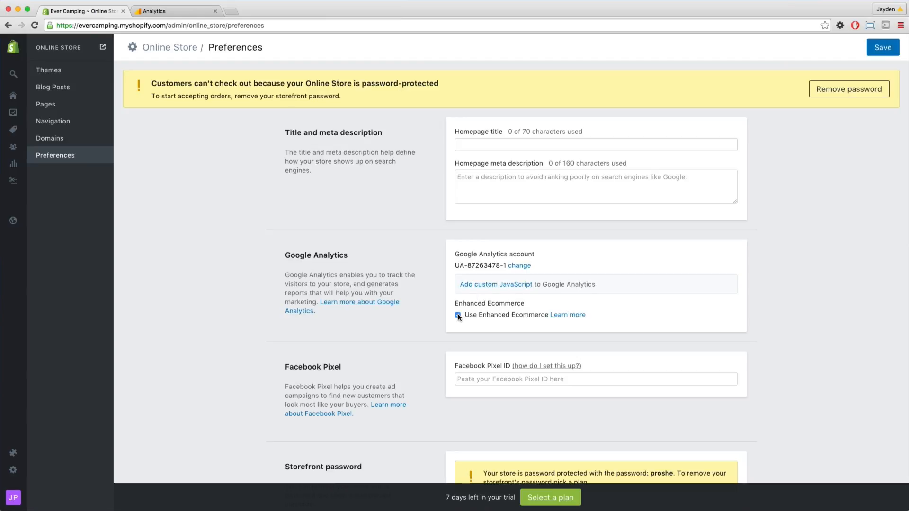
click(881, 48)
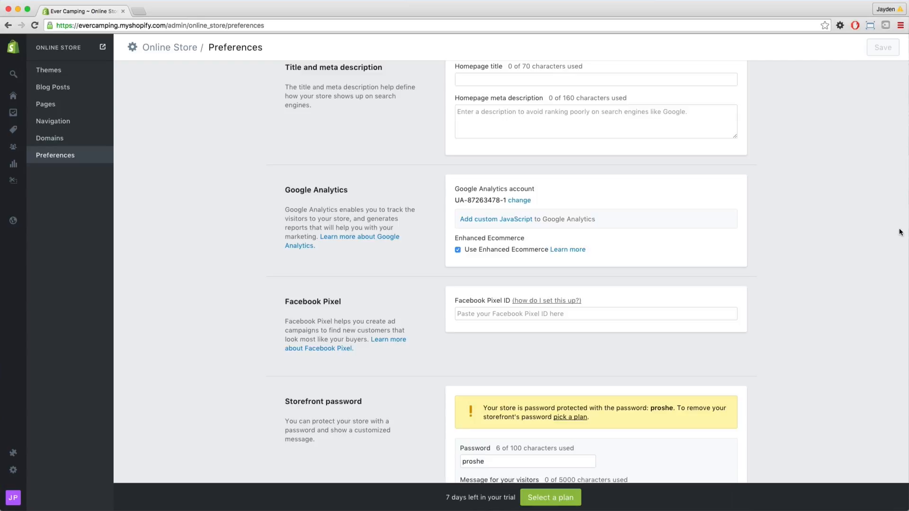
Open Facebook Ads Manager at facebook.com/ads/manager in a new browser tab.
click(521, 315)
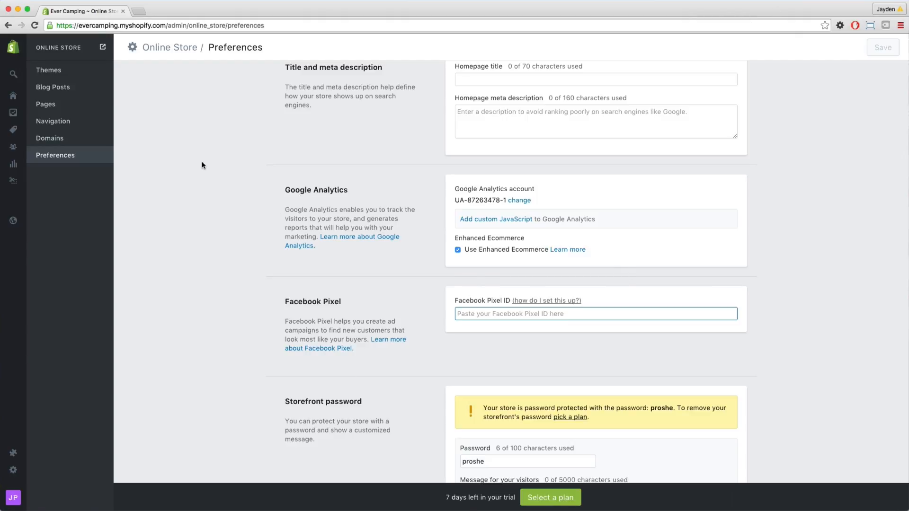
click(139, 11)
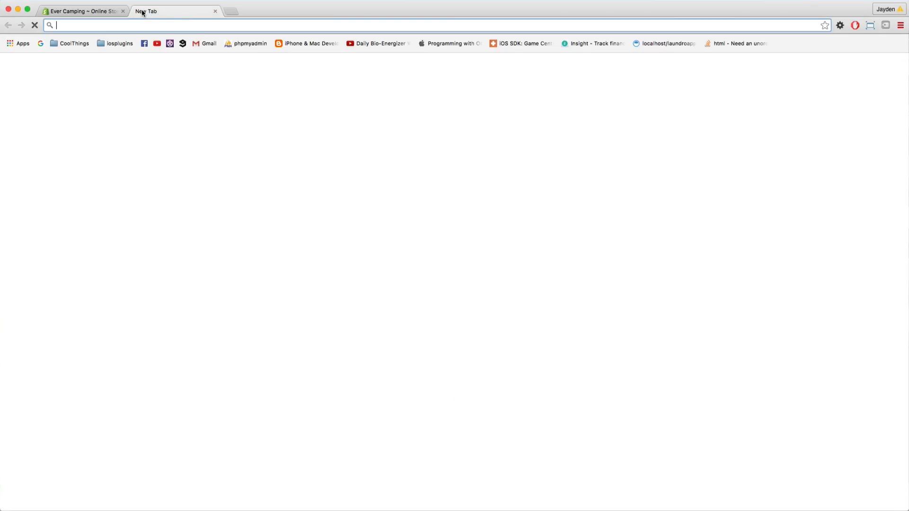
text(face)
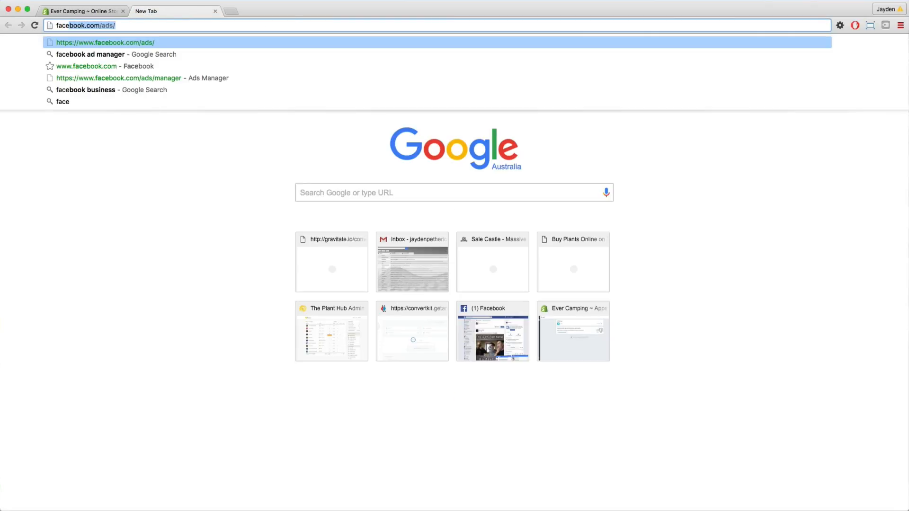
key(Down)
key(Down)
key(Down)
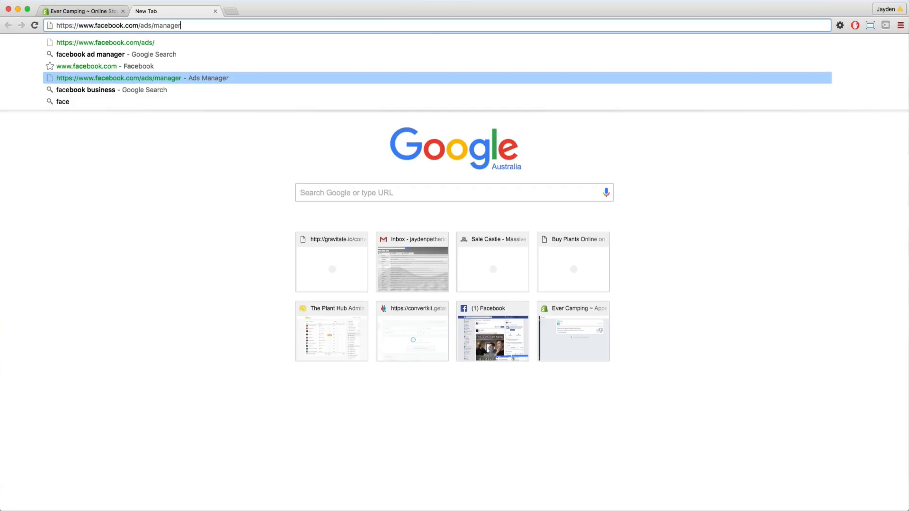
key(Return)
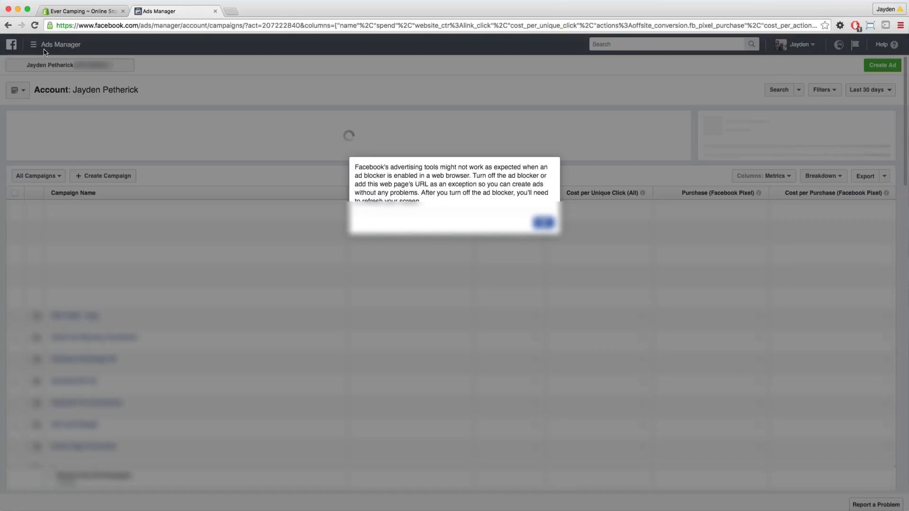
Dismiss the ad blocker notice and go to the Pixels page of Ads Manager.
click(541, 222)
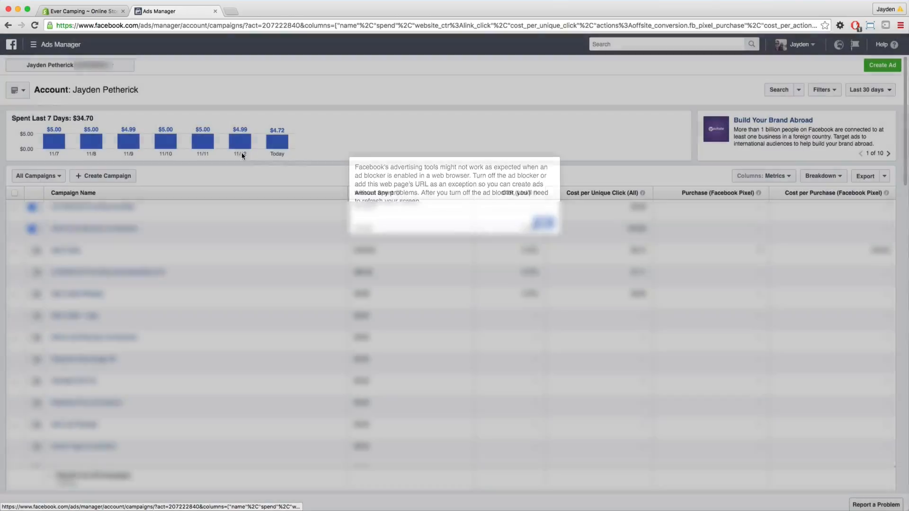
click(52, 45)
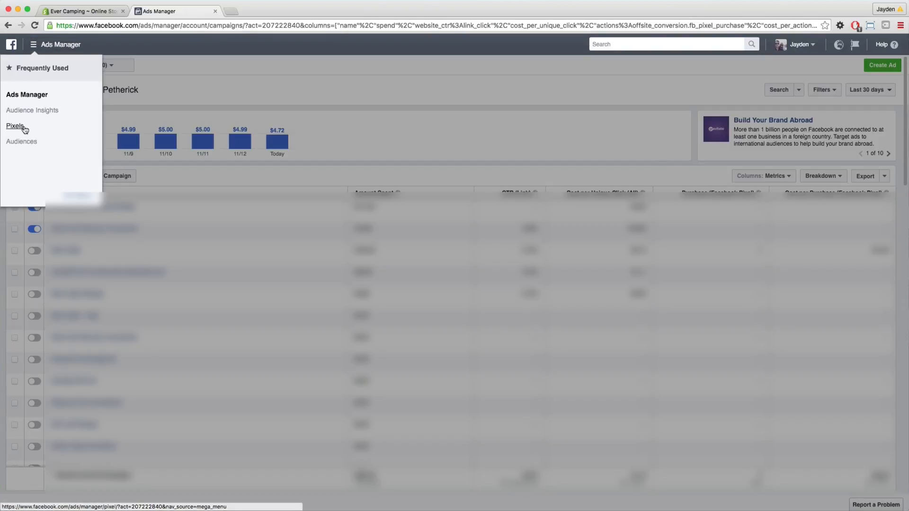
click(24, 129)
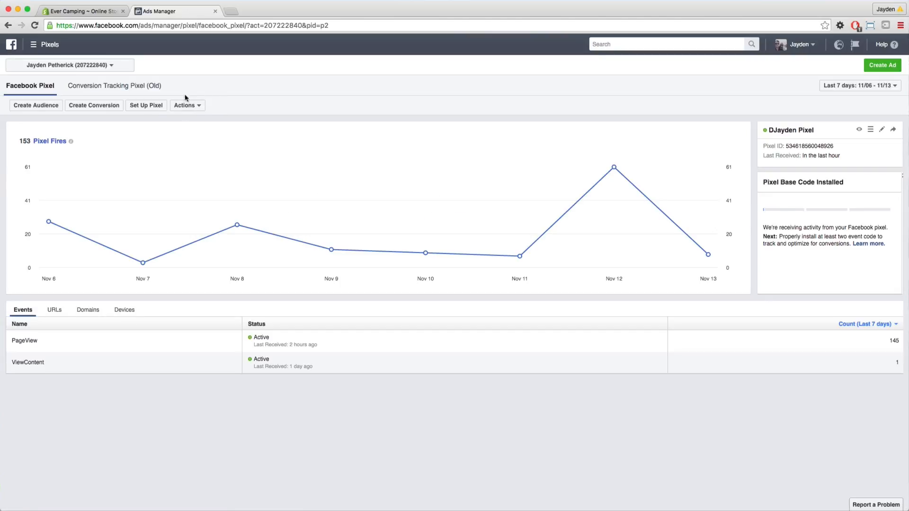
View the Facebook pixel code and copy the entire pixel base code to the clipboard.
click(198, 107)
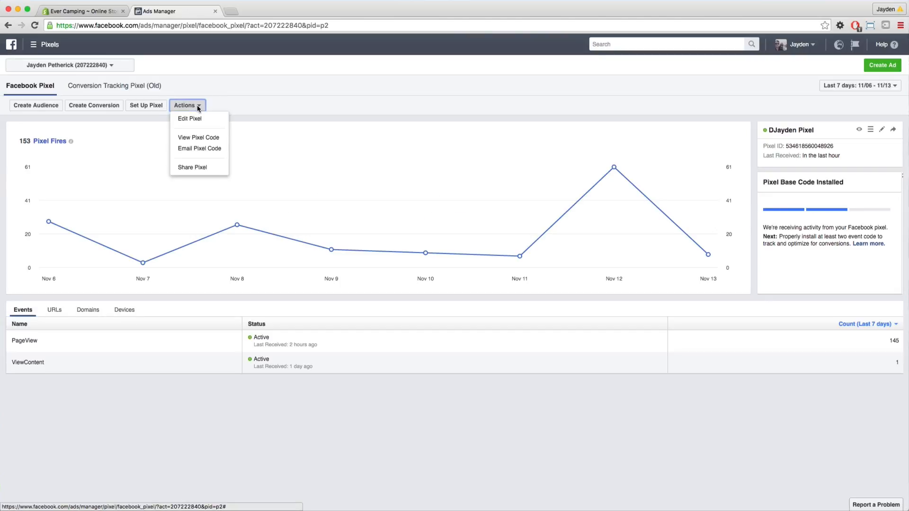
click(205, 138)
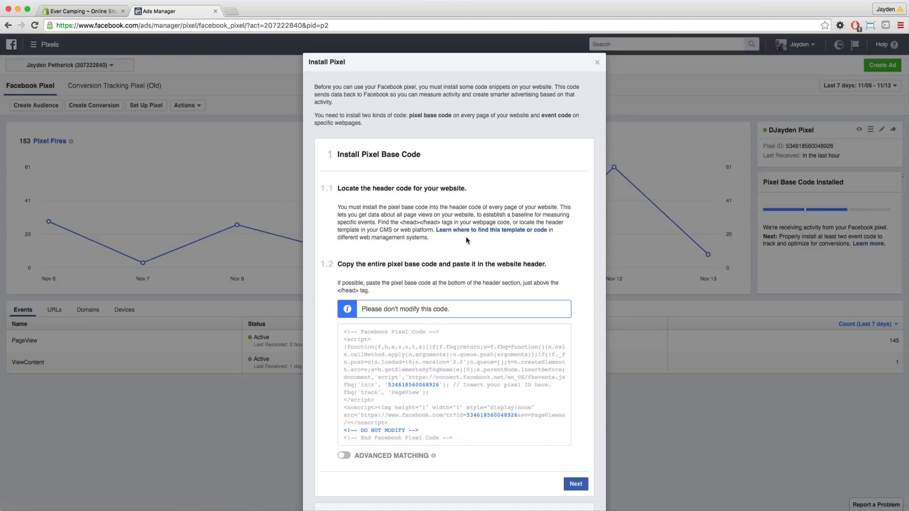
scroll(463, 246, down, 4)
mouse_move(462, 246)
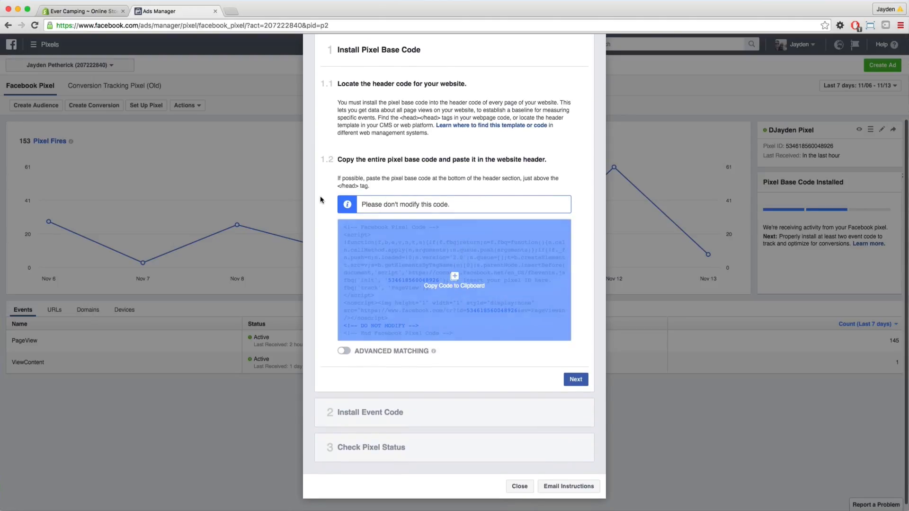
click(458, 287)
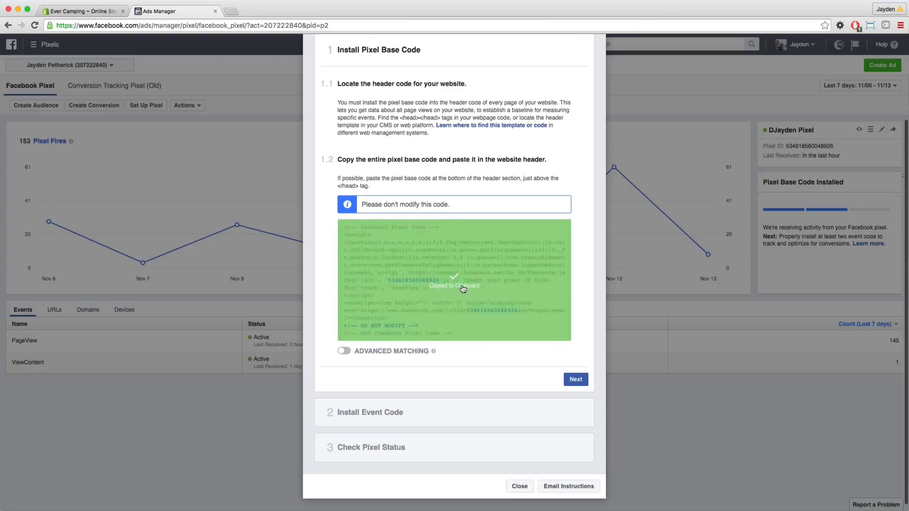
Switch to the notes app, paste the pixel code into the blank note, and select the pixel ID in the fbq init line.
key(super+Tab)
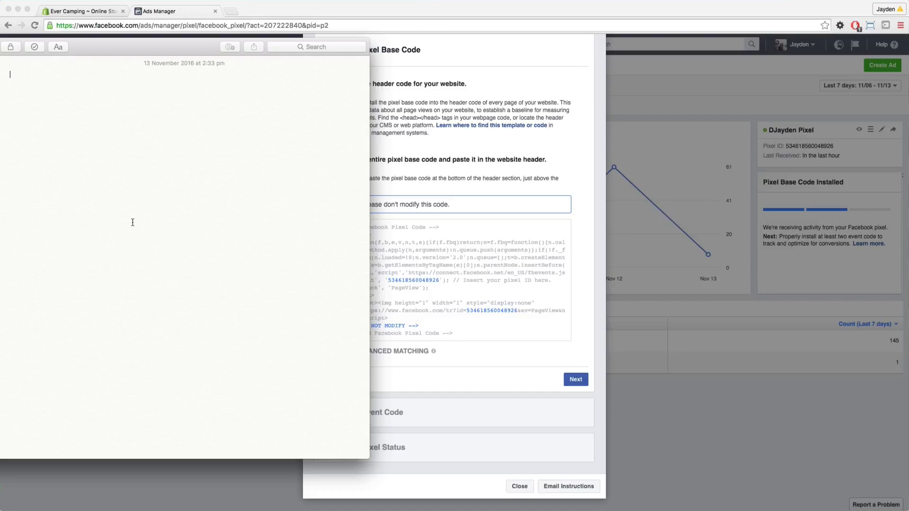
key(super+v)
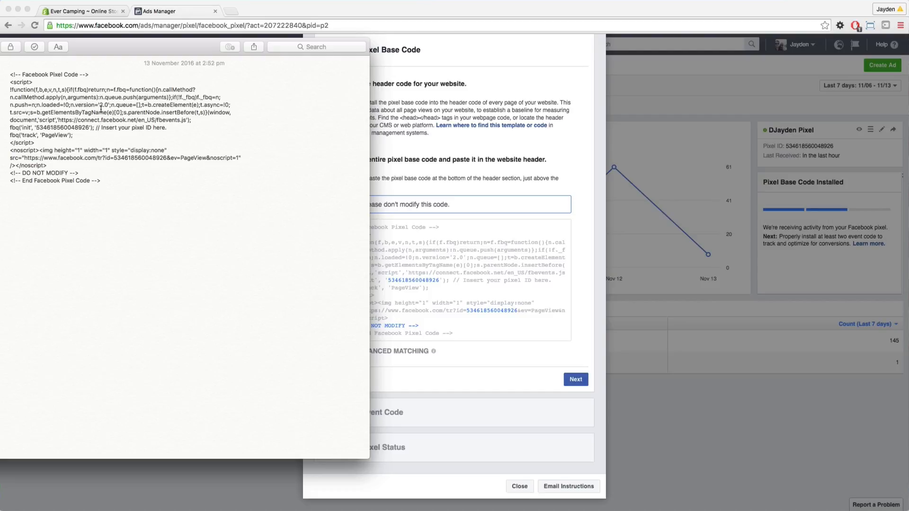
double_click(37, 128)
key(super+c)
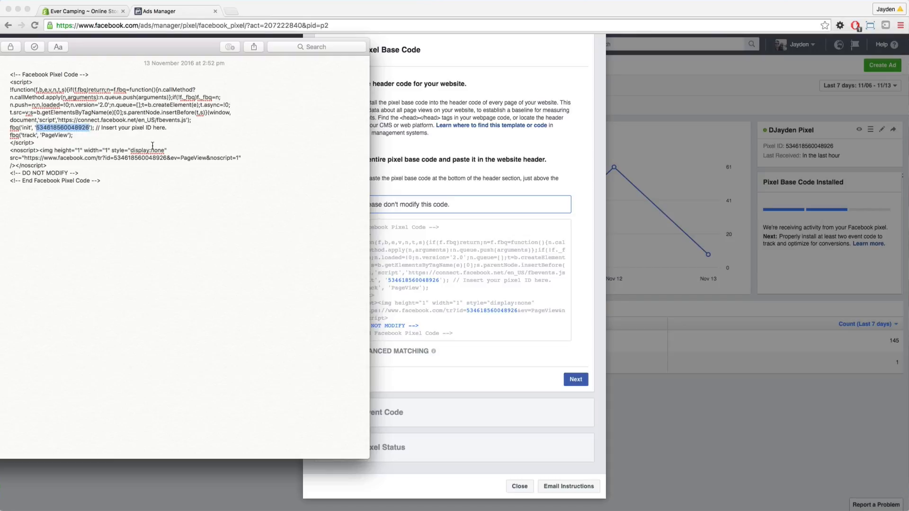
Paste the copied pixel ID into the Facebook Pixel ID field of Shopify's Online Store preferences and save.
click(94, 10)
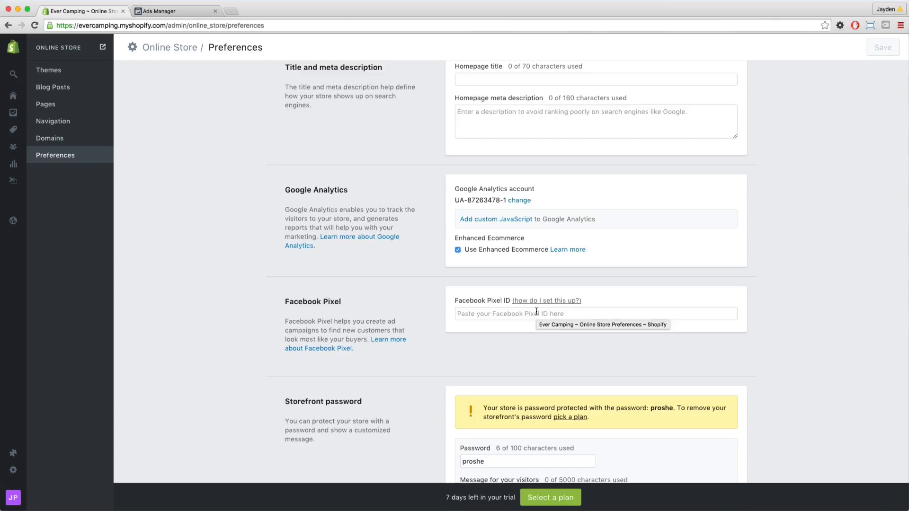
click(552, 313)
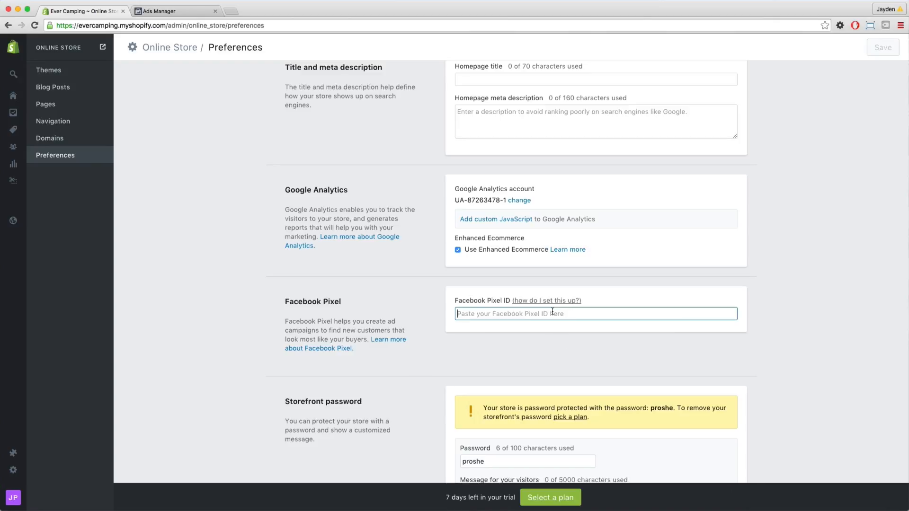
key(super+v)
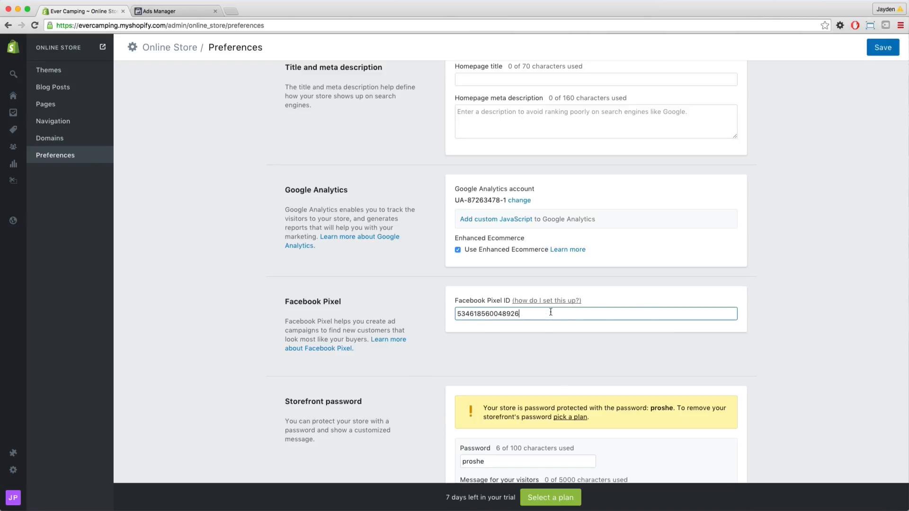
click(875, 52)
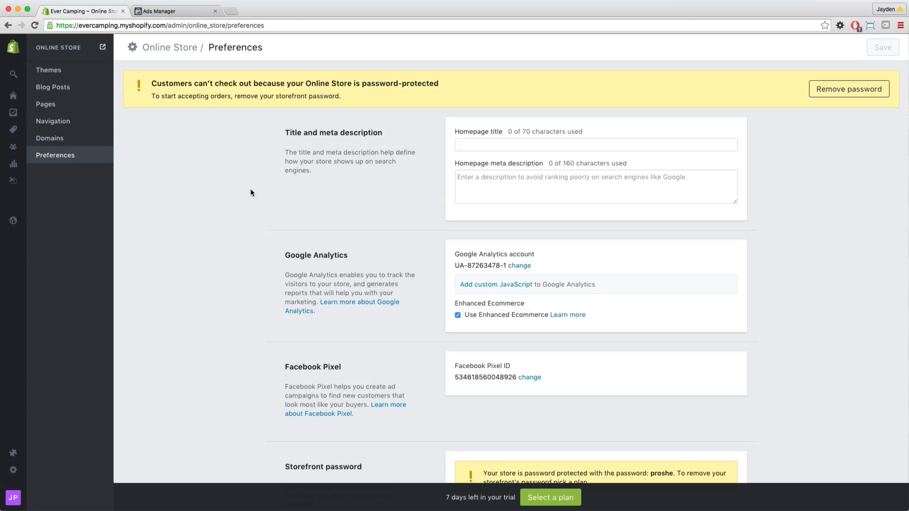
Open Shopify's checkout settings and go to the Additional scripts field for the order status page.
mouse_move(43, 470)
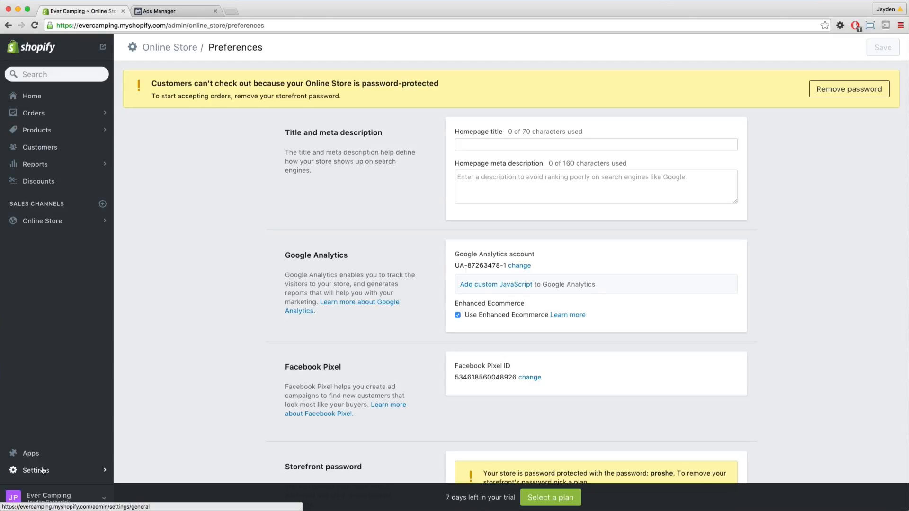
click(42, 471)
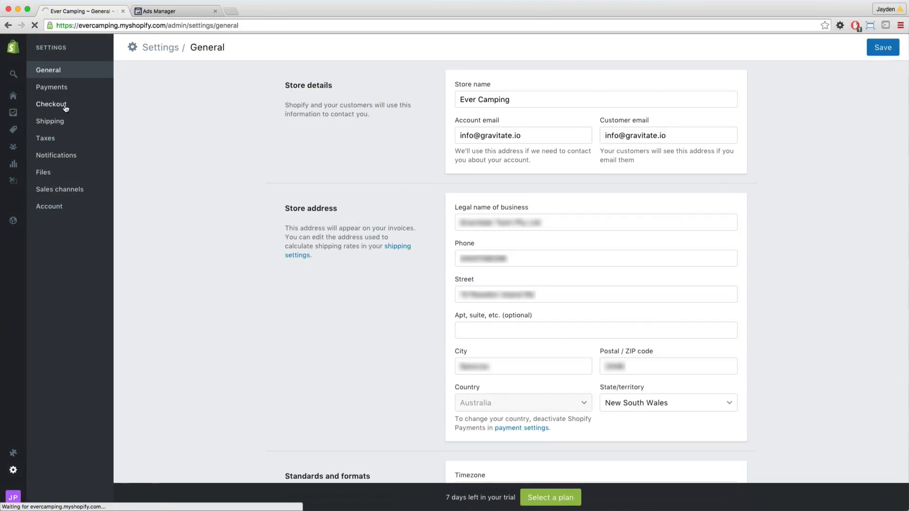
click(66, 108)
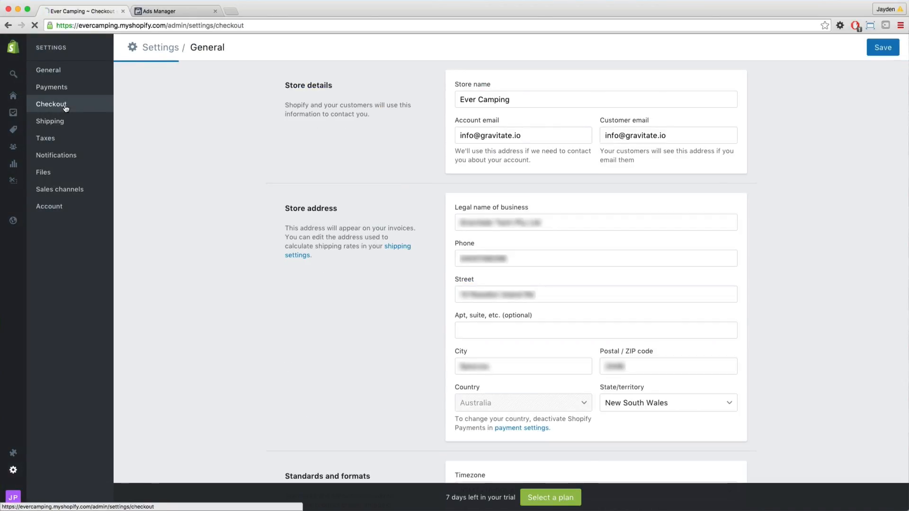
scroll(370, 267, down, 10)
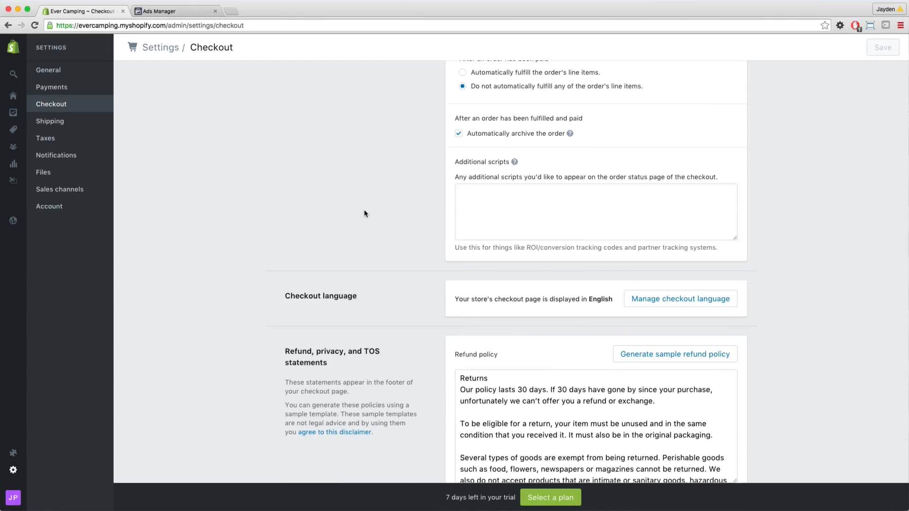
Copy the pixel base code again from Facebook Ads Manager and paste it into Shopify's Additional scripts field.
click(169, 12)
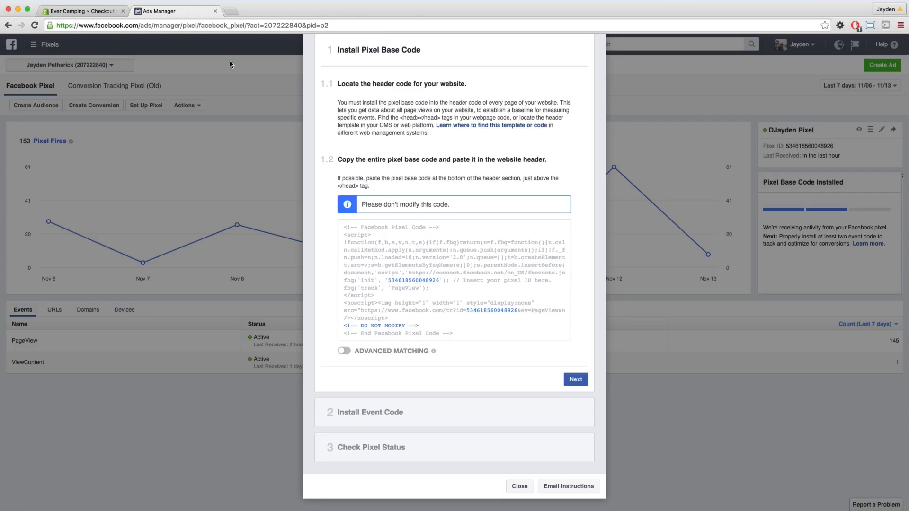
click(436, 262)
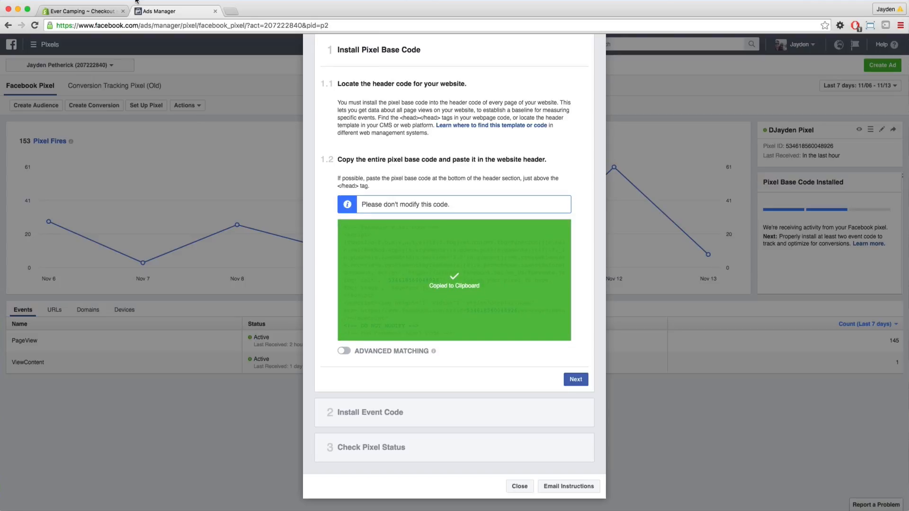
click(78, 11)
click(550, 195)
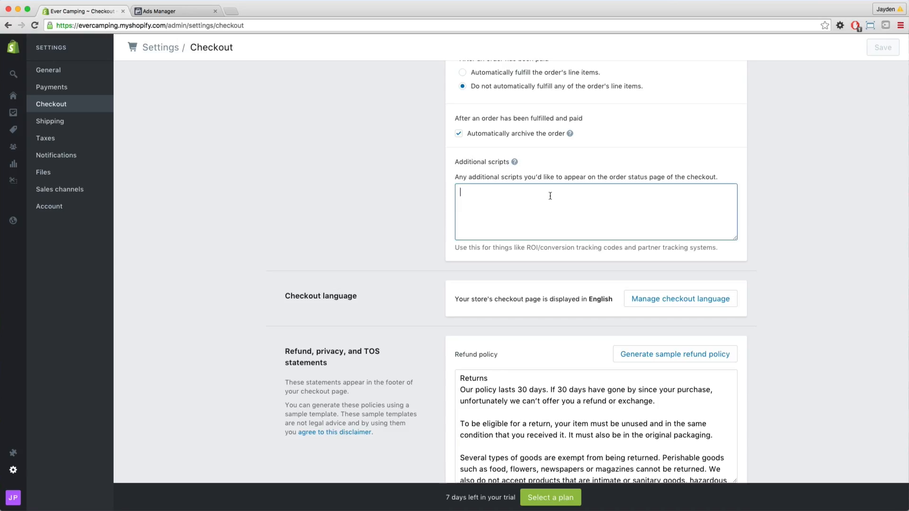
key(super+v)
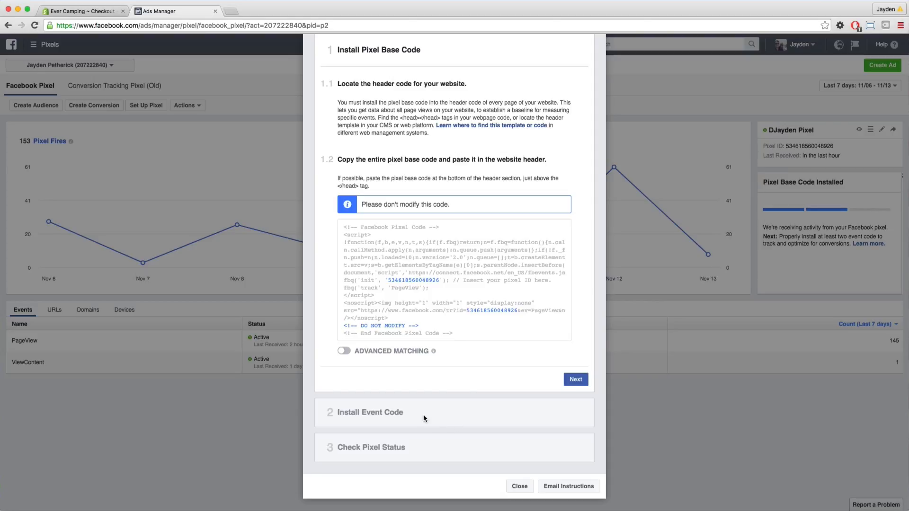
Copy the recommended Purchase event code from the Facebook pixel setup and paste it below the base code in Shopify's Additional scripts field.
click(575, 379)
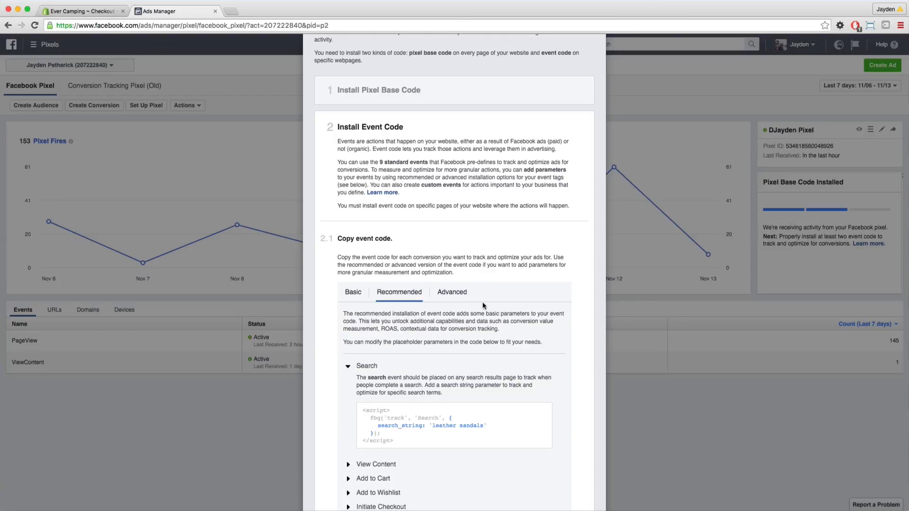
scroll(482, 302, down, 4)
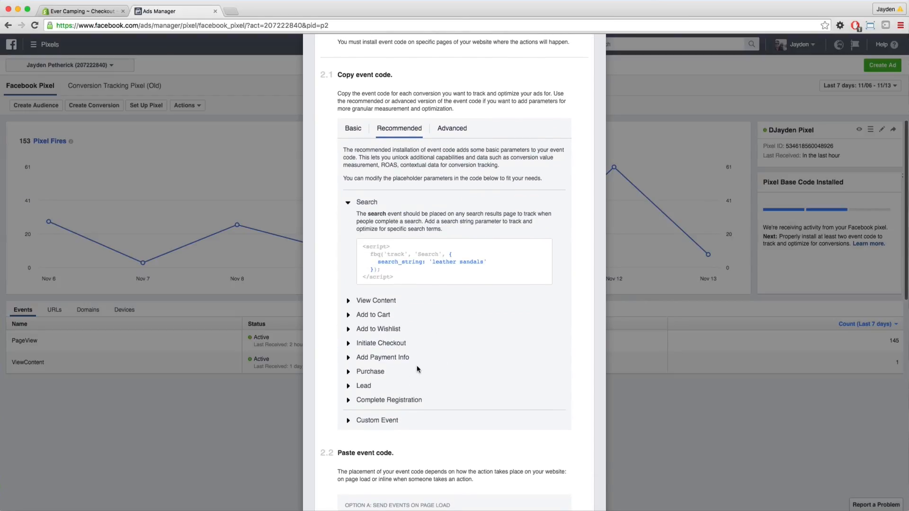
click(377, 372)
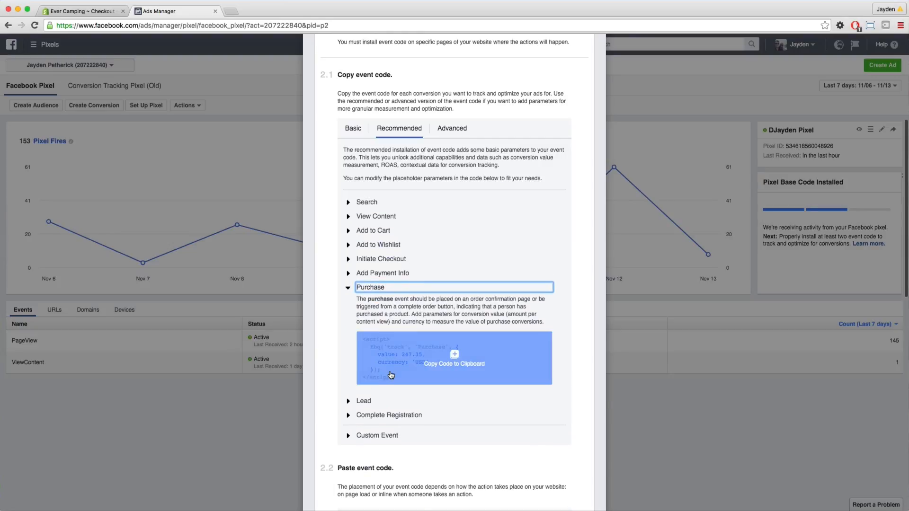
click(456, 362)
click(104, 12)
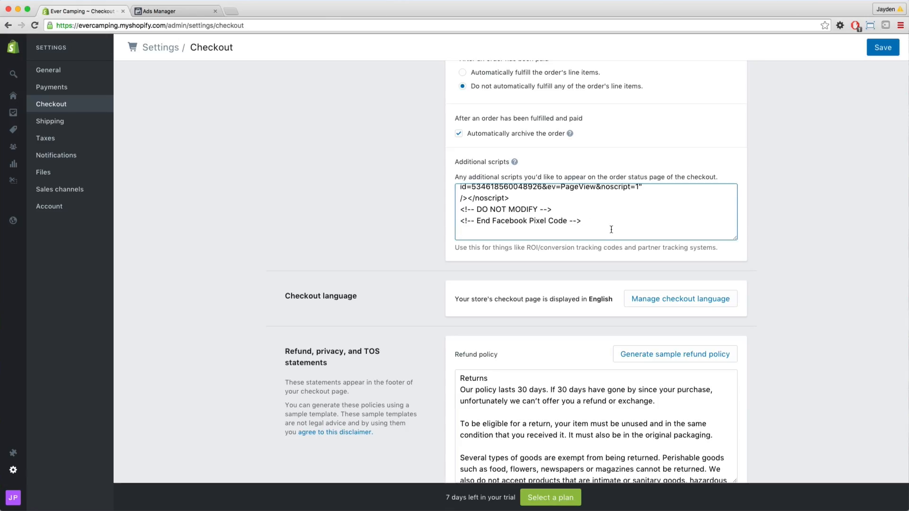
key(super+v)
Enlarge the Additional scripts field to show the whole code and examine its PageView line and Purchase script.
scroll(610, 231, up, 3)
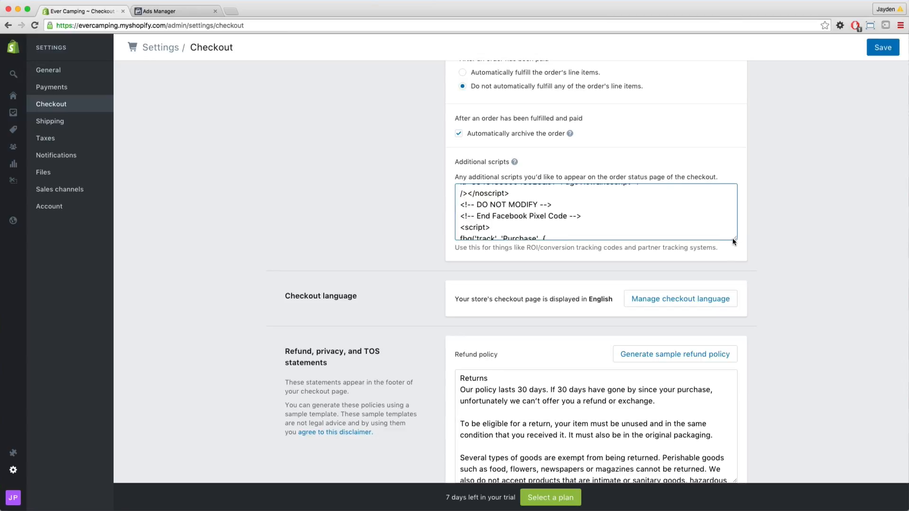
drag(733, 241, 720, 499)
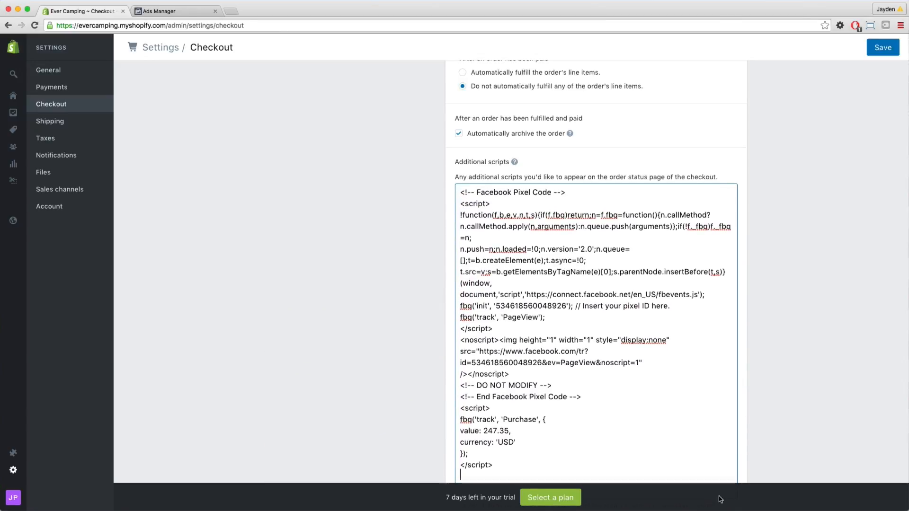
scroll(793, 354, down, 2)
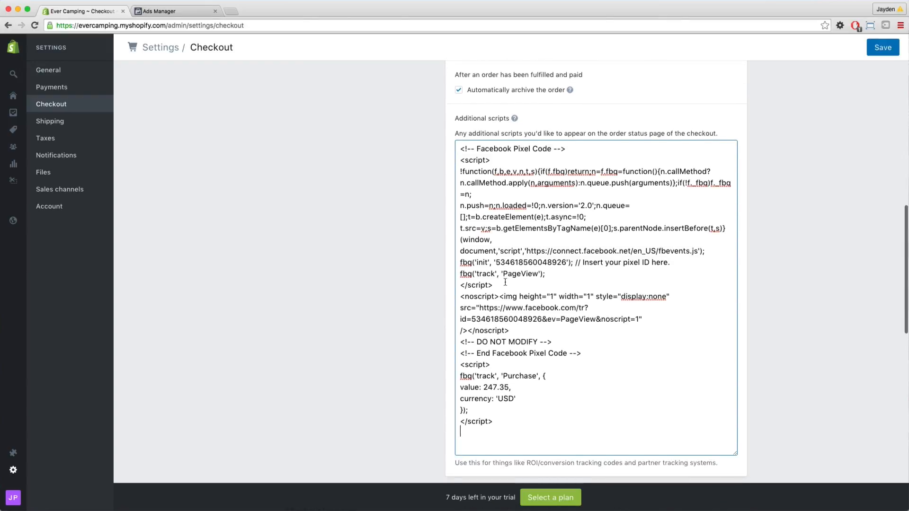
drag(505, 282, 457, 275)
click(529, 274)
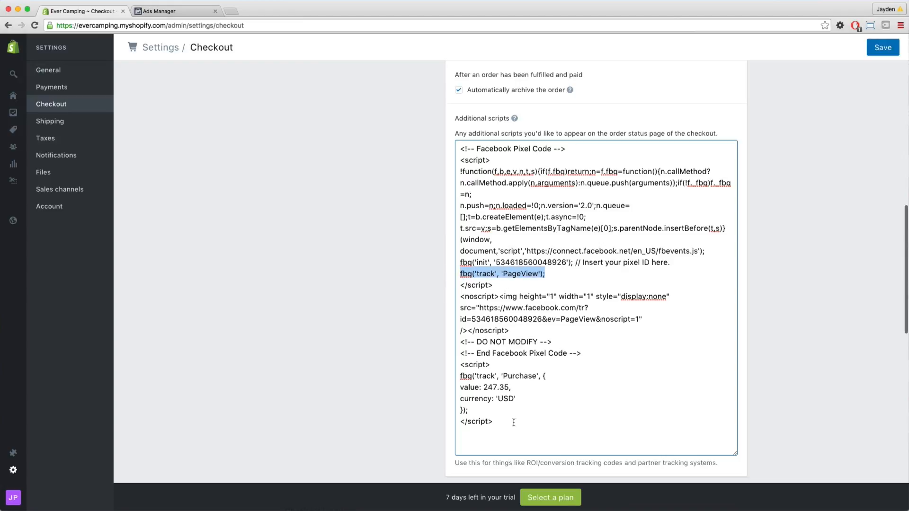
drag(500, 420, 449, 365)
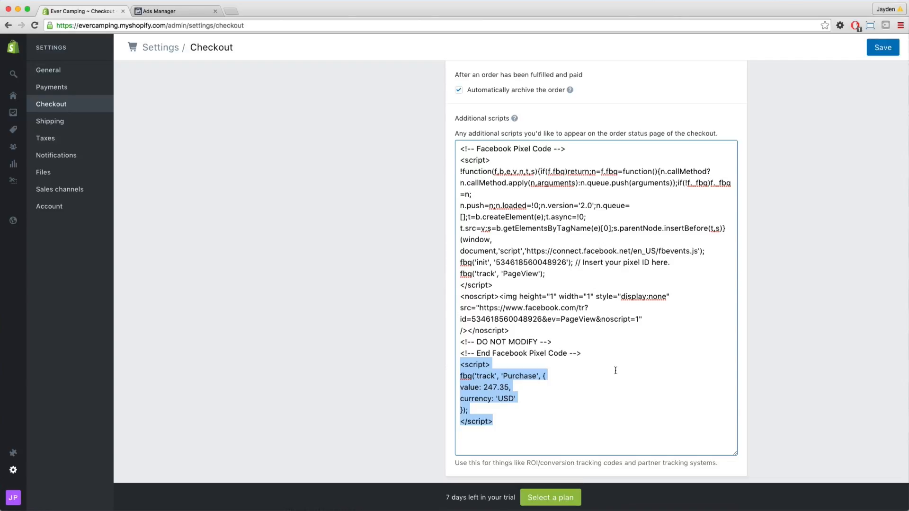
click(544, 387)
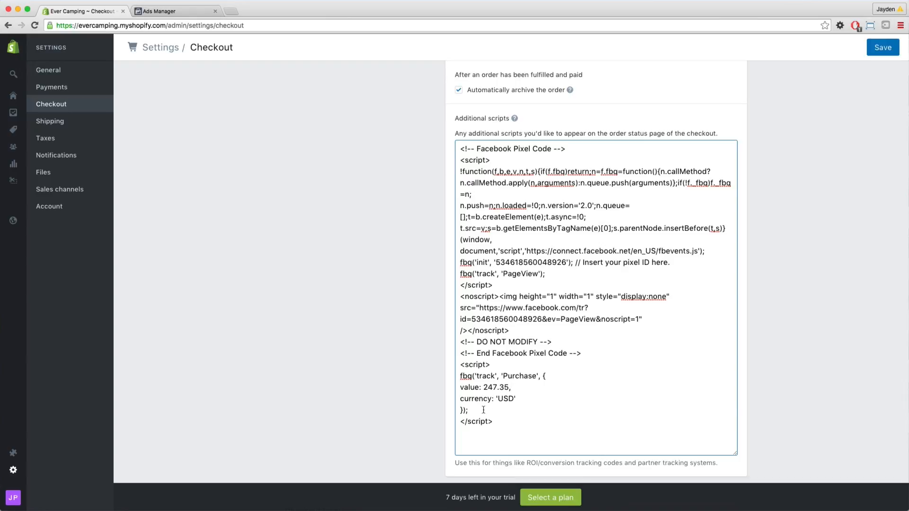
Remove the value and currency parameters from the Purchase event, leaving fbq('track', 'Purchase');, and save the checkout settings.
drag(461, 410, 539, 379)
click(461, 410)
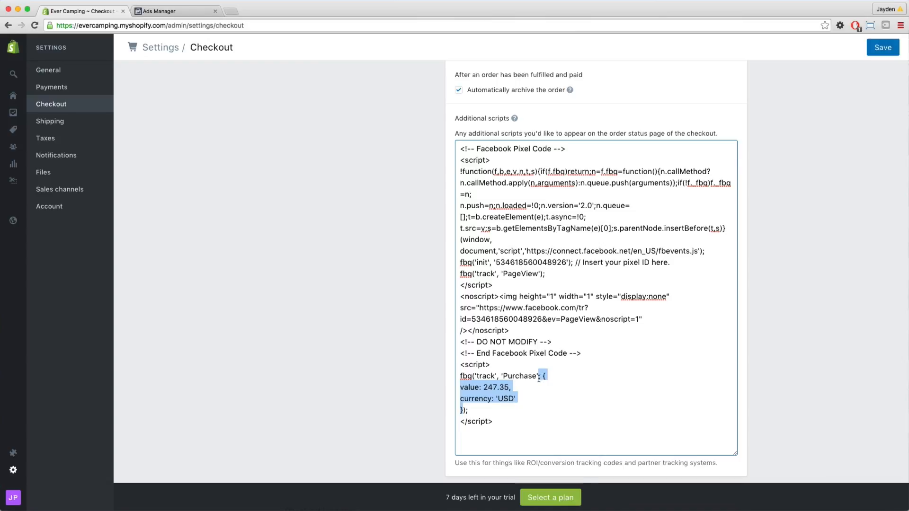
key(BackSpace)
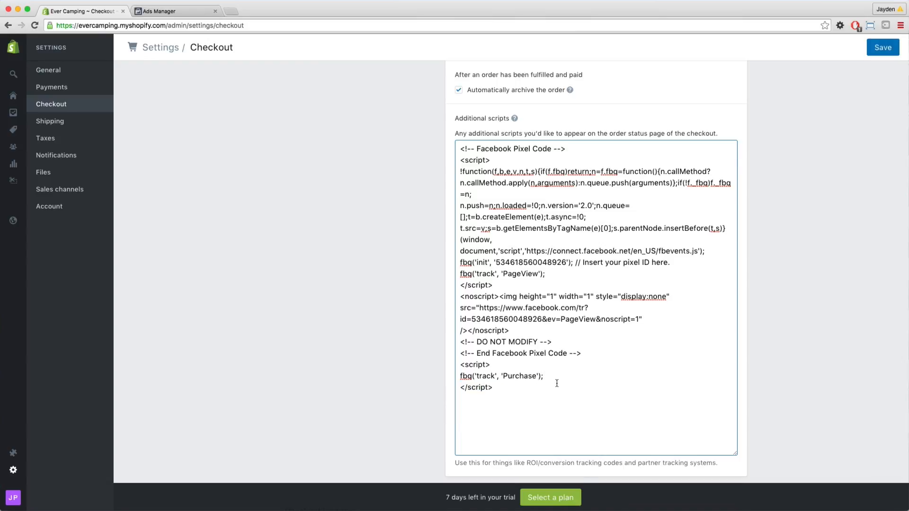
click(557, 382)
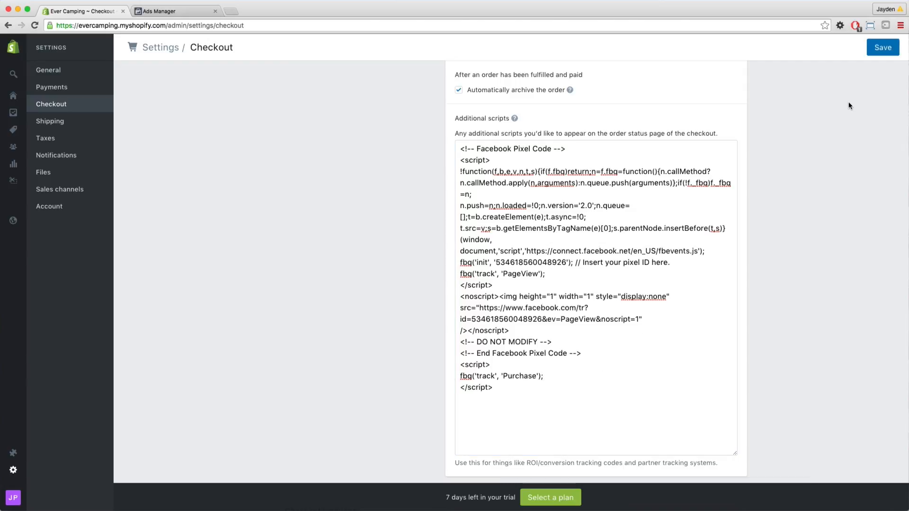
click(876, 47)
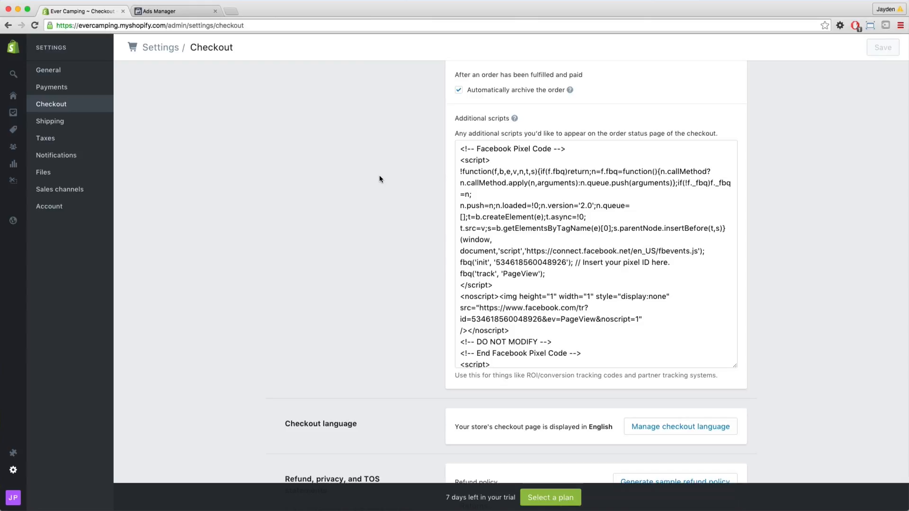
From the Shopify home page, add focuscamping.com as an existing domain of the store.
click(15, 98)
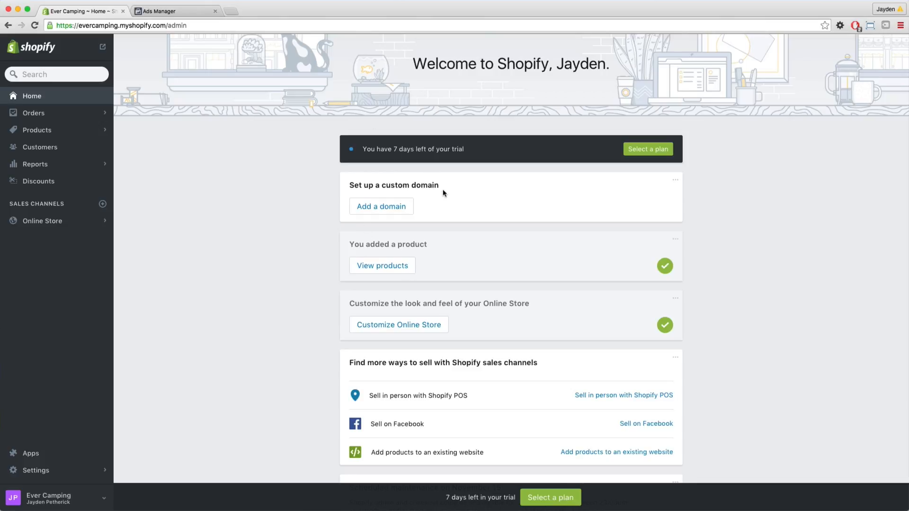
click(404, 209)
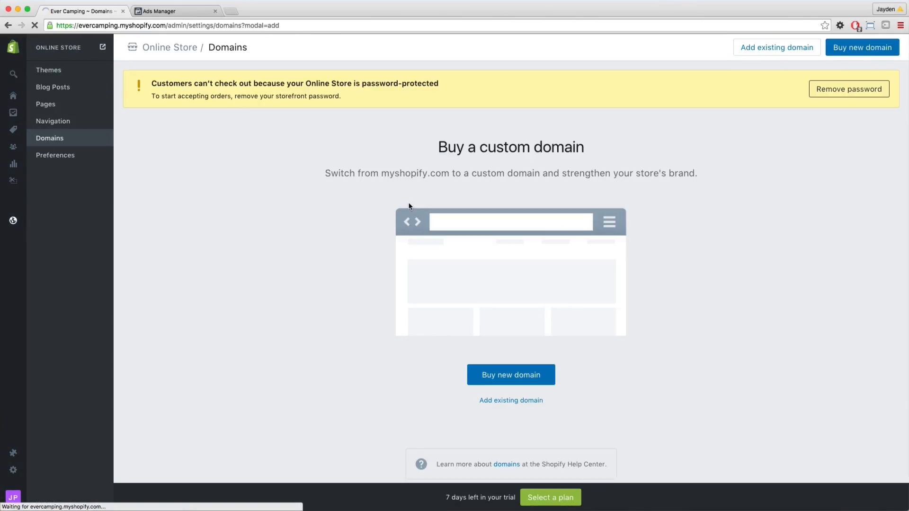
click(511, 401)
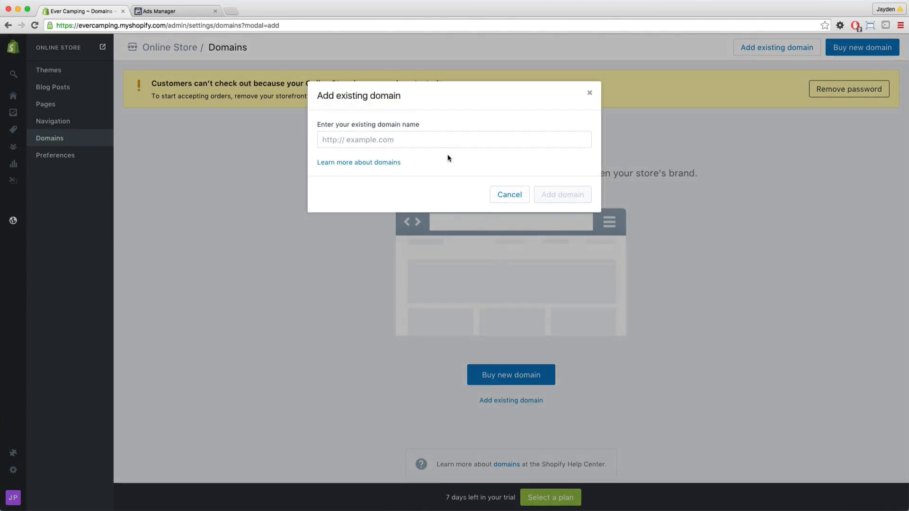
click(442, 141)
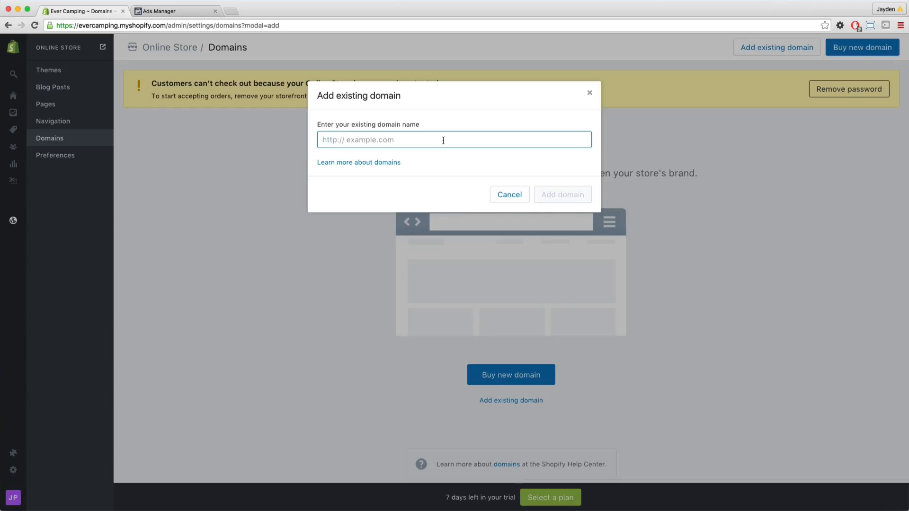
text(f)
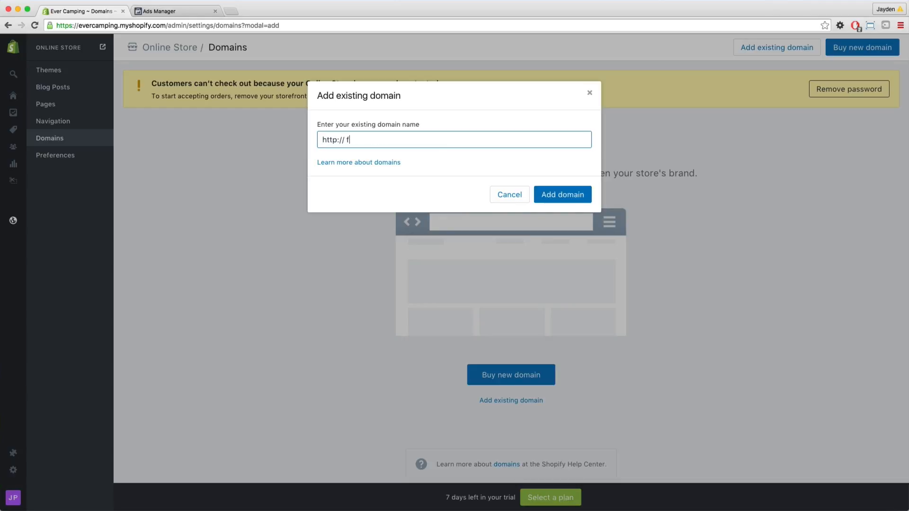
text(ocuscamping.com)
key(Return)
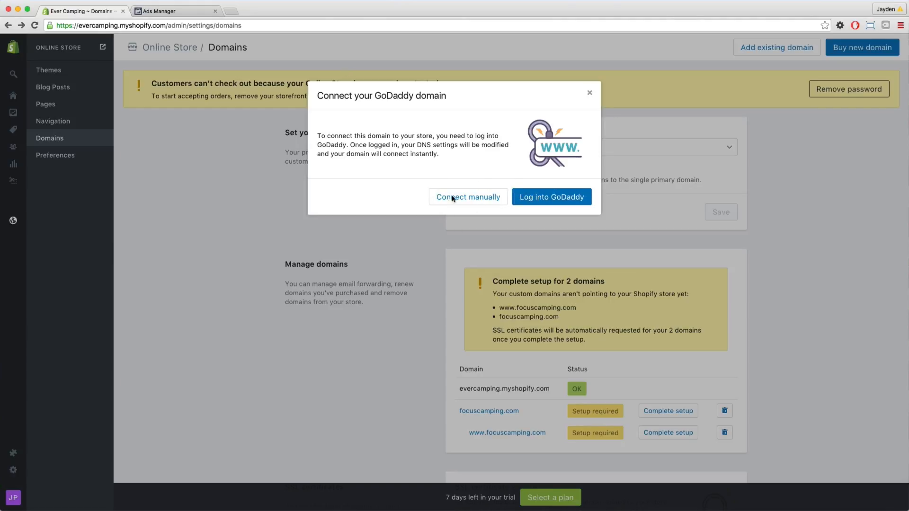
Choose to connect the GoDaddy domain manually and copy the CNAME target evercamping.myshopify.com from the setup instructions.
click(477, 196)
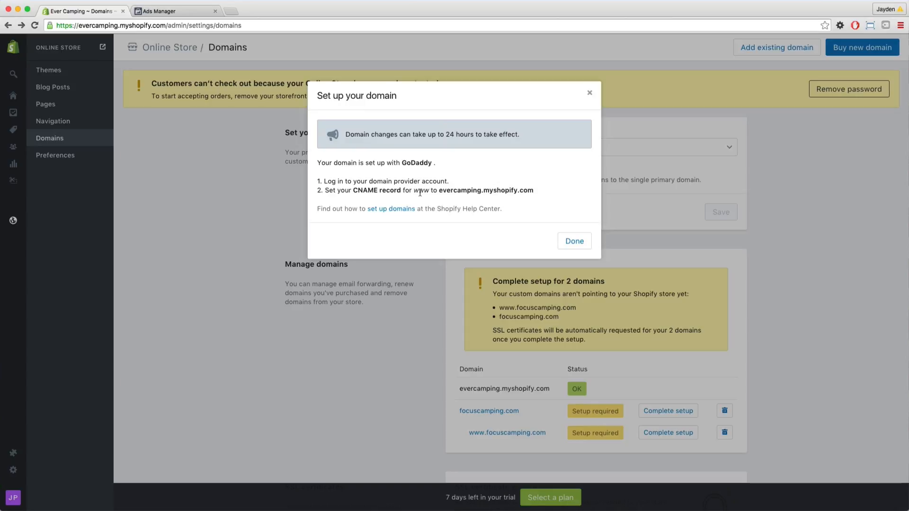
scroll(436, 190, down, 1)
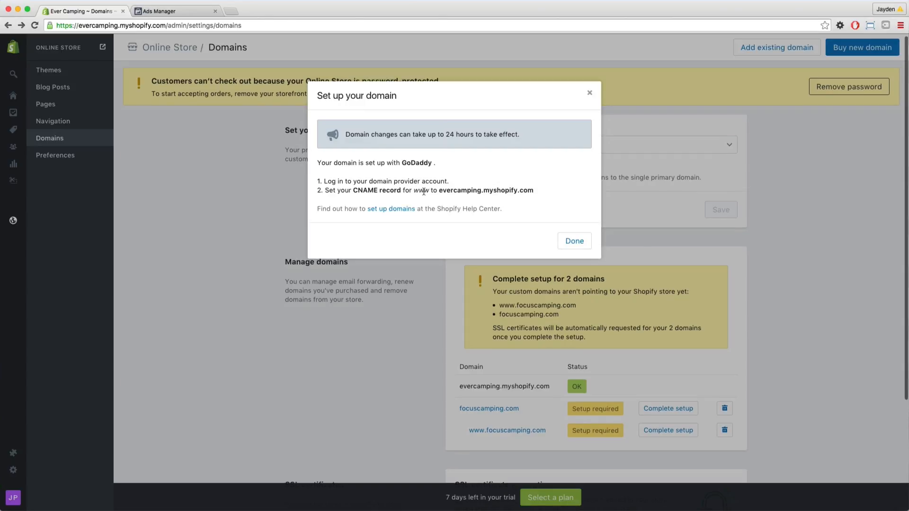
double_click(456, 191)
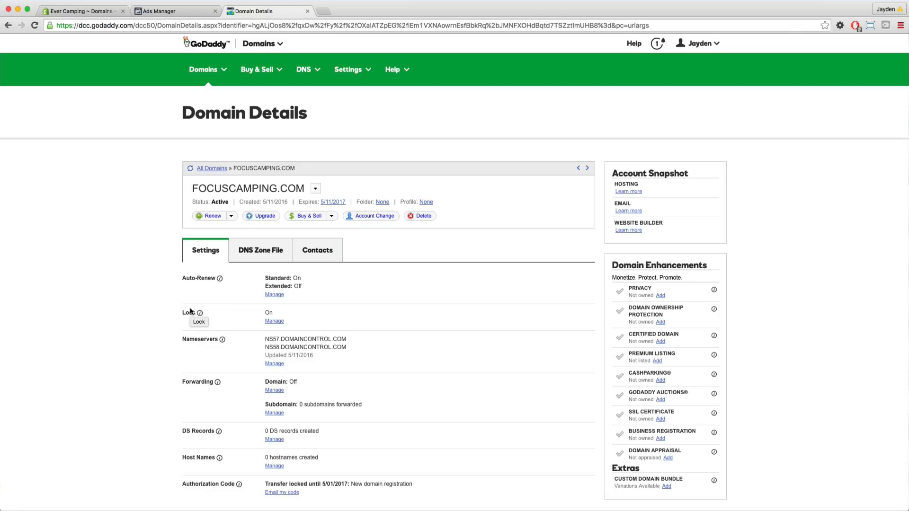
In GoDaddy's DNS zone file for focuscamping.com, point the www CNAME record to evercamping.myshopify.com and save the zone changes.
scroll(146, 325, down, 3)
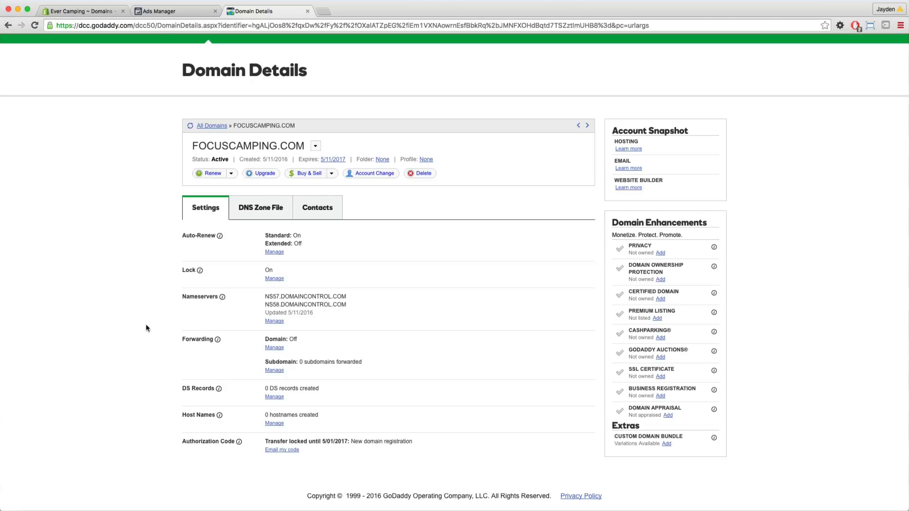
click(254, 218)
scroll(253, 228, down, 2)
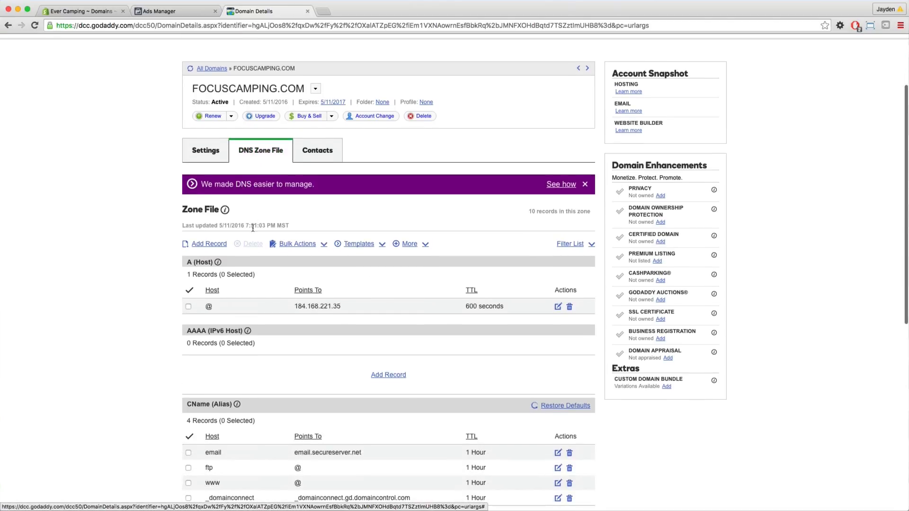
scroll(234, 401, down, 2)
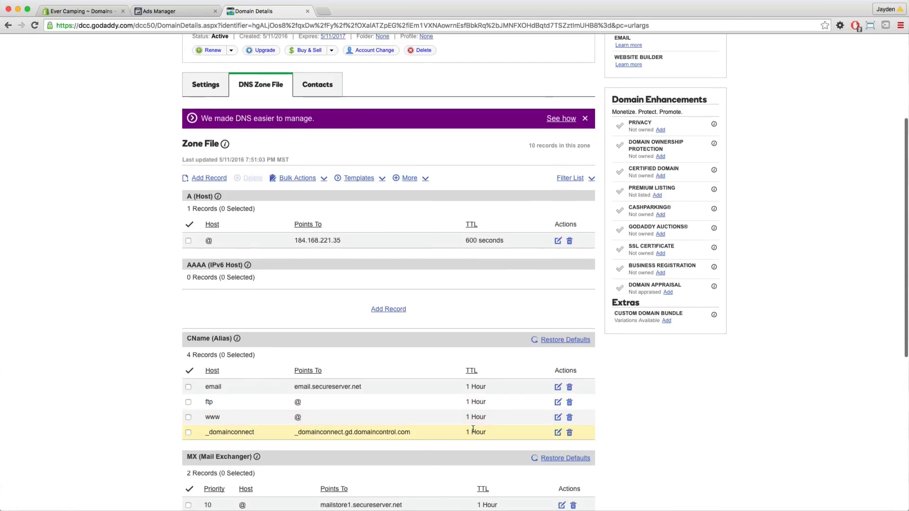
click(558, 418)
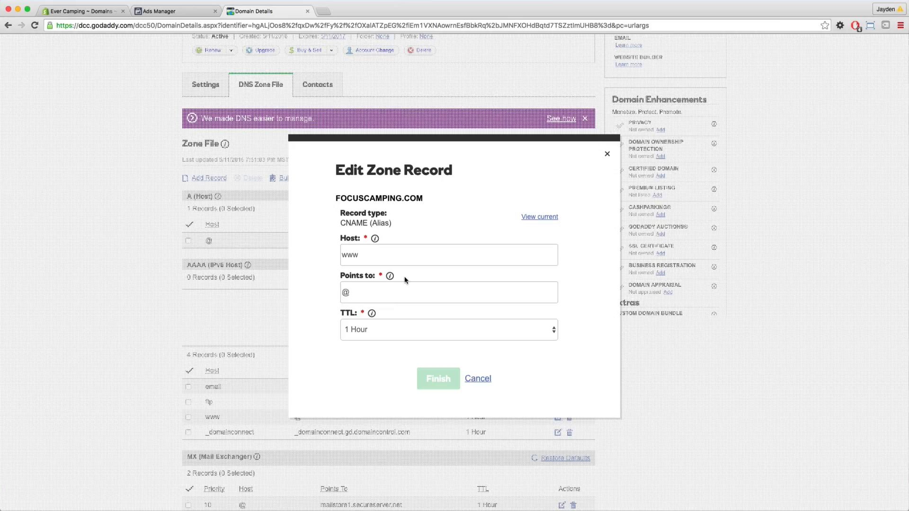
drag(394, 290, 314, 288)
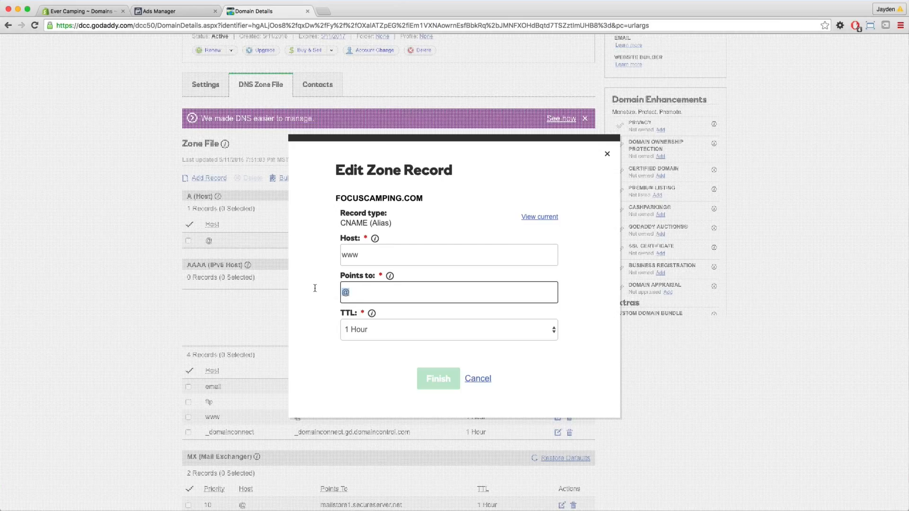
text(evercamping.myshopify.com)
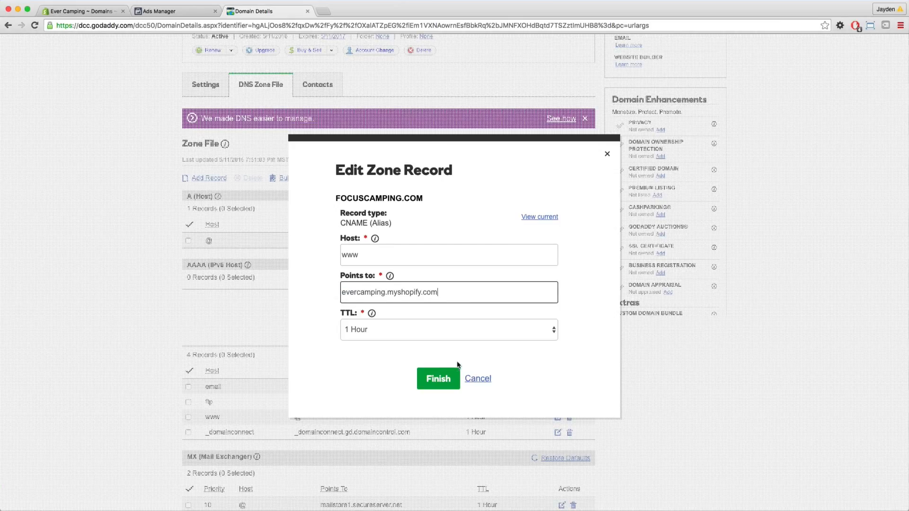
click(439, 379)
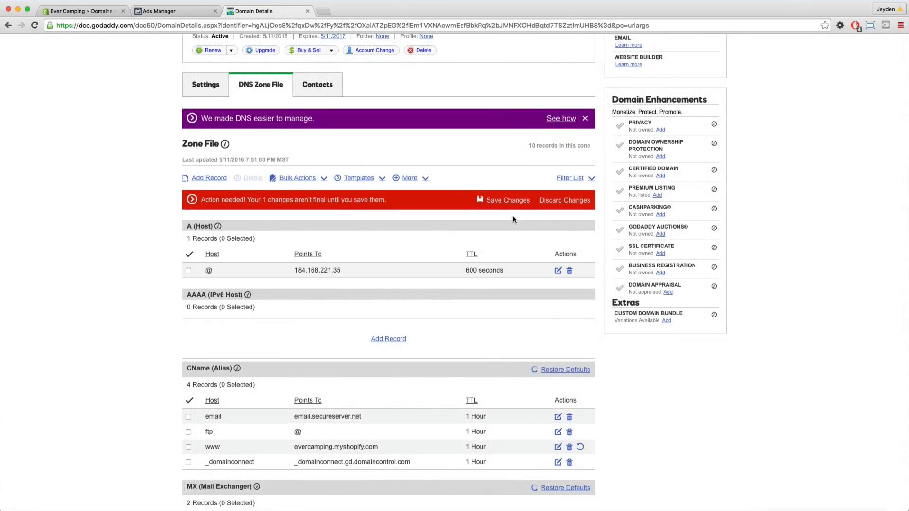
click(508, 200)
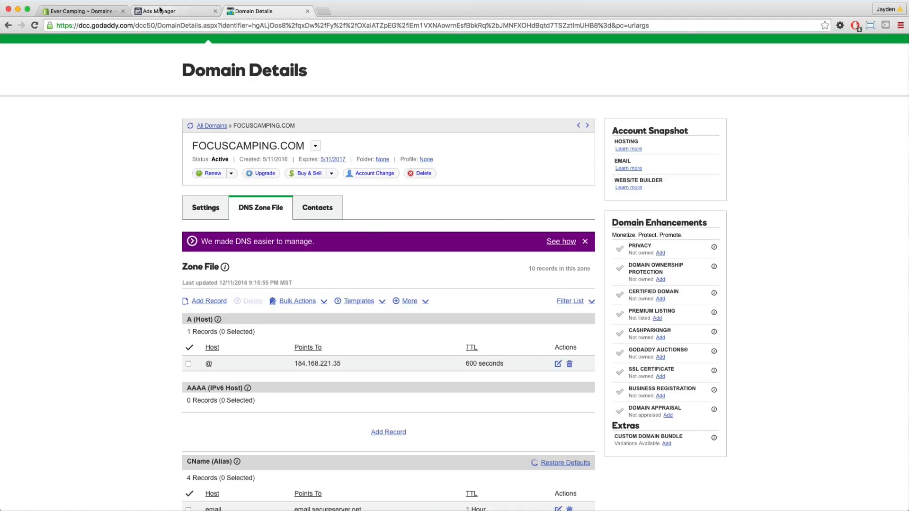
Back in Shopify, close the domain setup instructions and review the primary domain choices, keeping focuscamping.com selected.
click(85, 11)
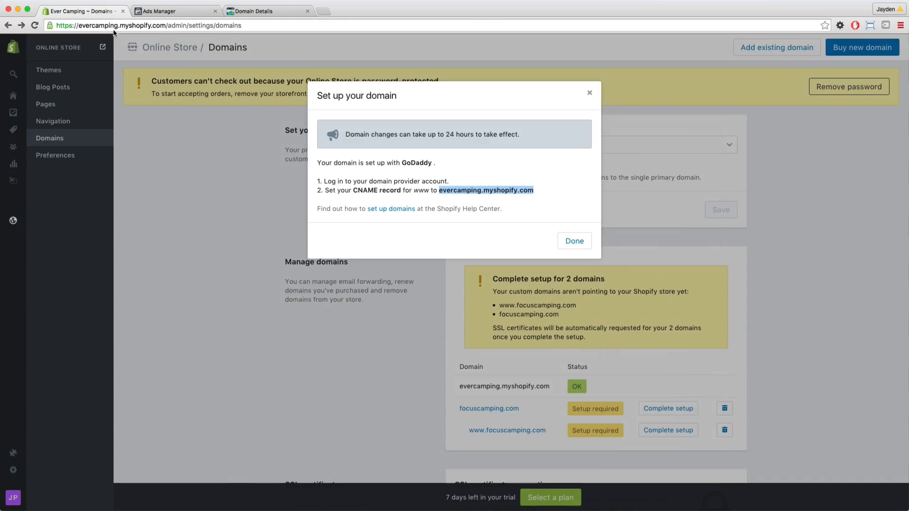
click(592, 94)
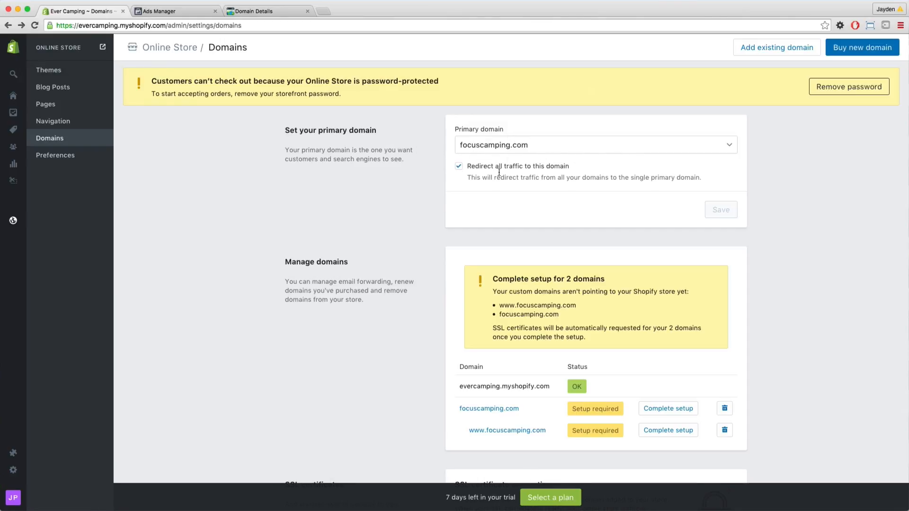
click(500, 147)
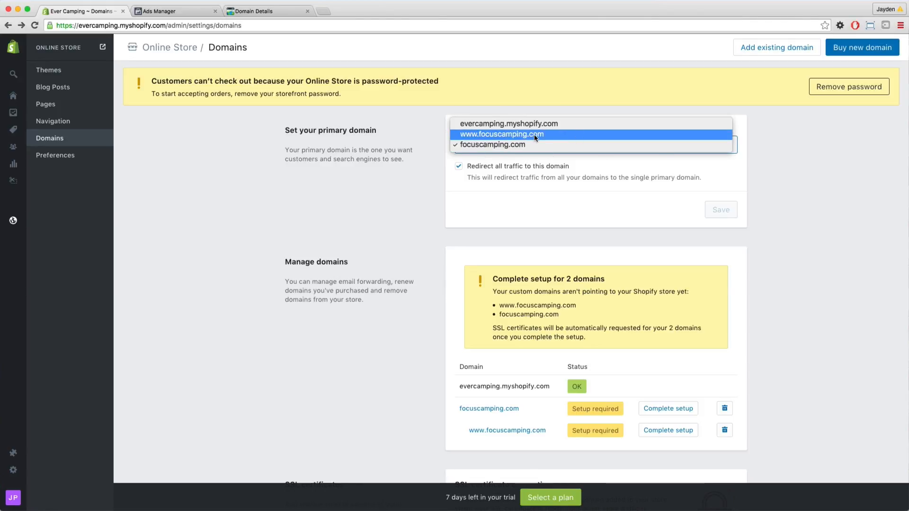
click(587, 190)
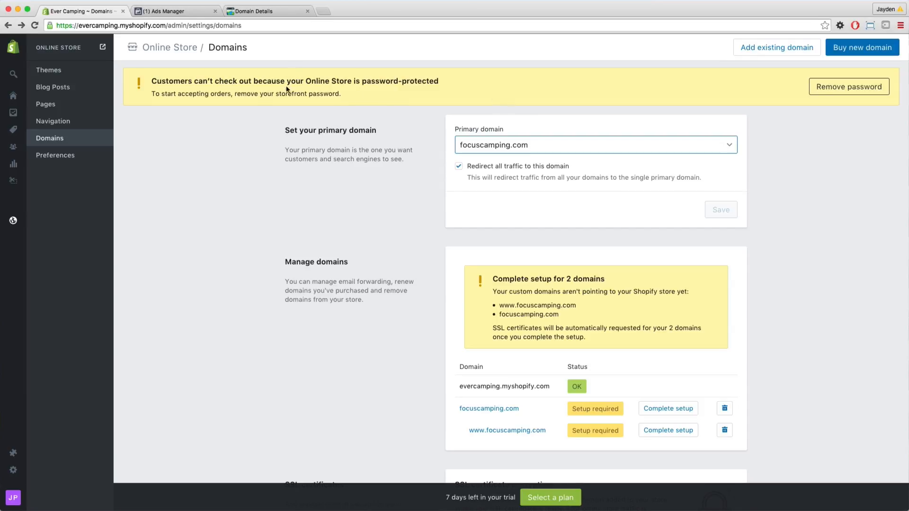
click(881, 143)
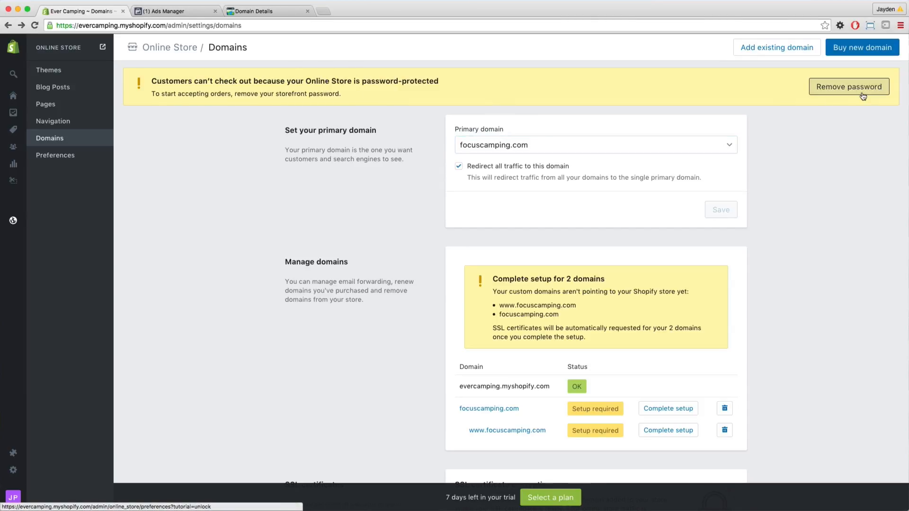
From the storefront password settings, pick the Basic Shopify plan at $29 per month and confirm monthly billing.
click(863, 89)
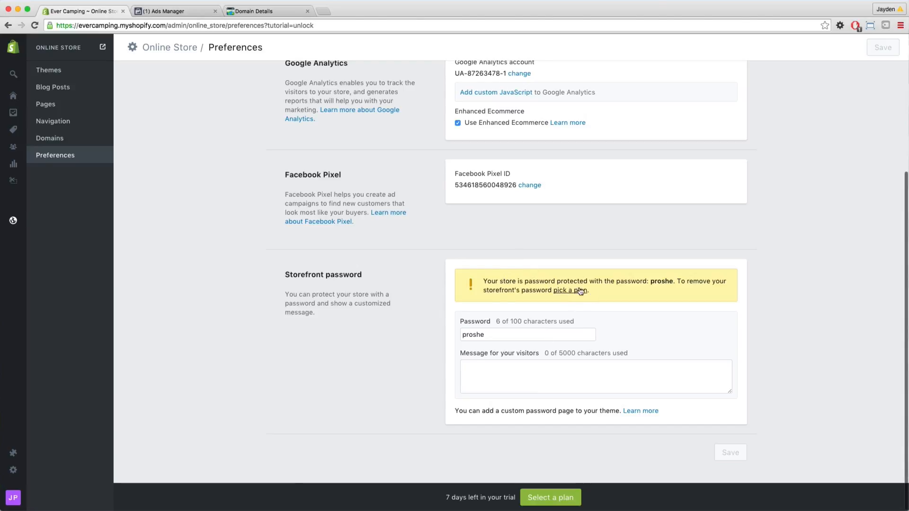
click(565, 294)
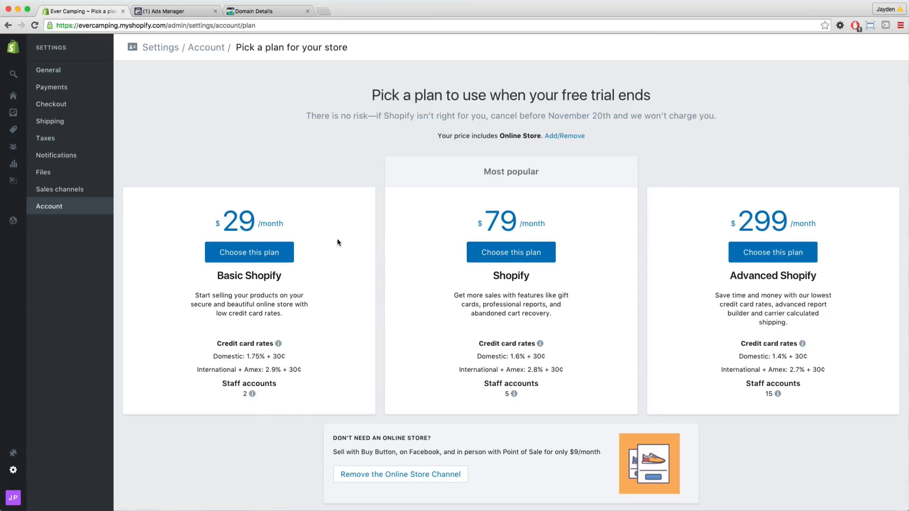
click(273, 259)
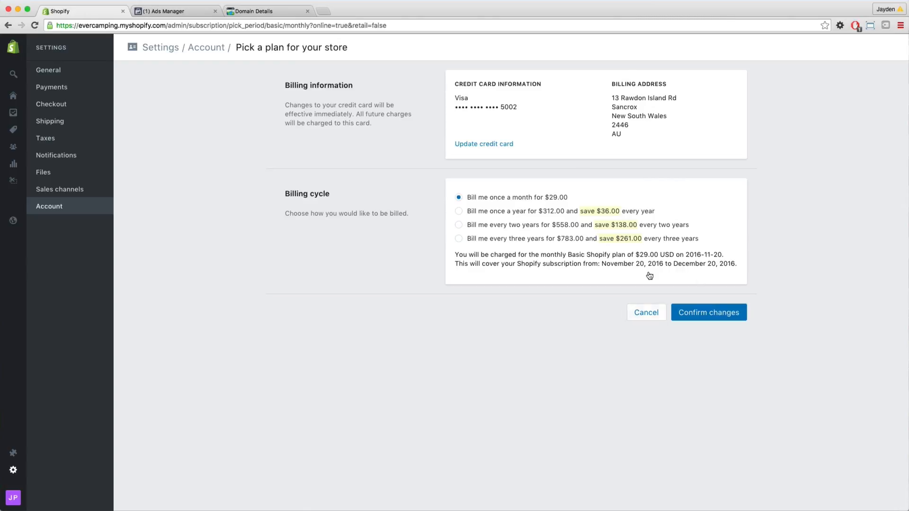
click(732, 315)
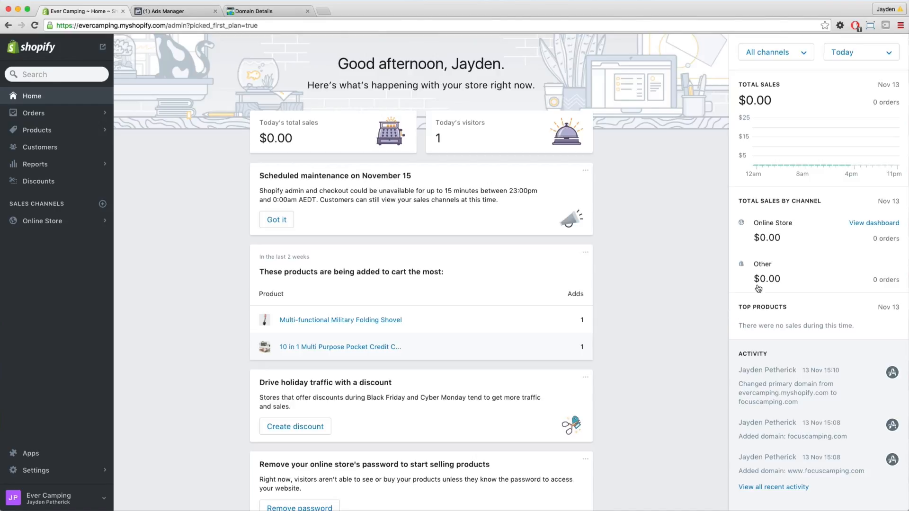
Turn off password protection for the storefront in the Online Store preferences and save.
click(70, 471)
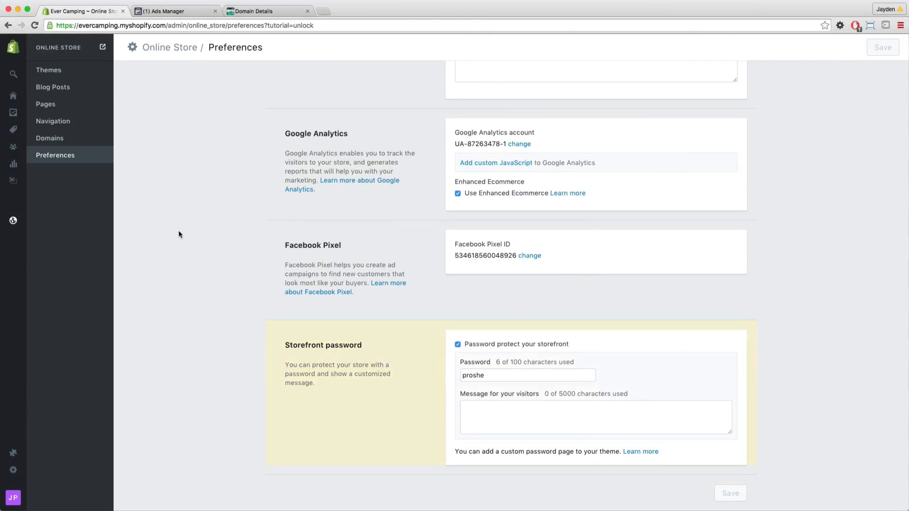
mouse_move(15, 223)
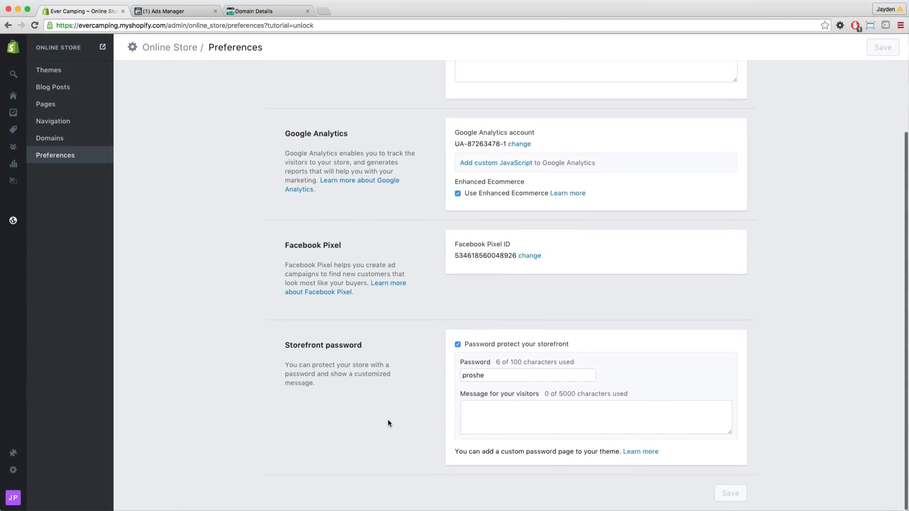
click(458, 345)
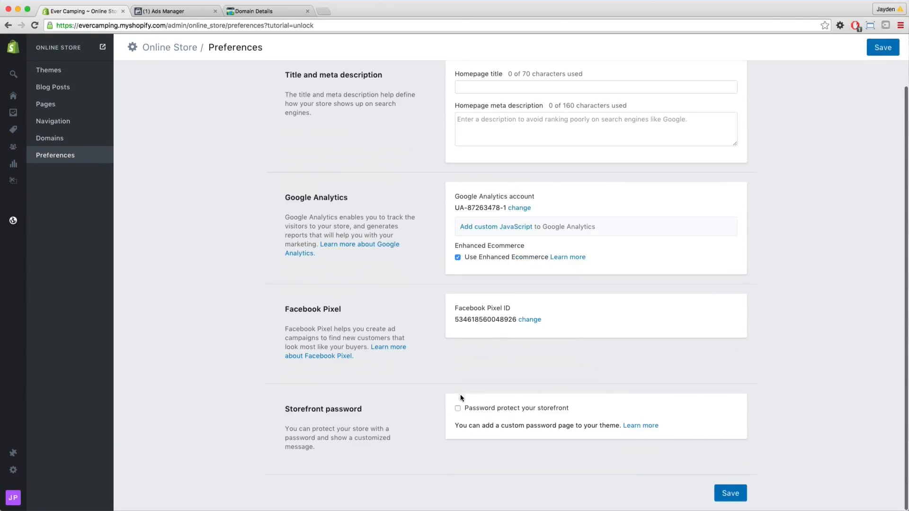
click(729, 494)
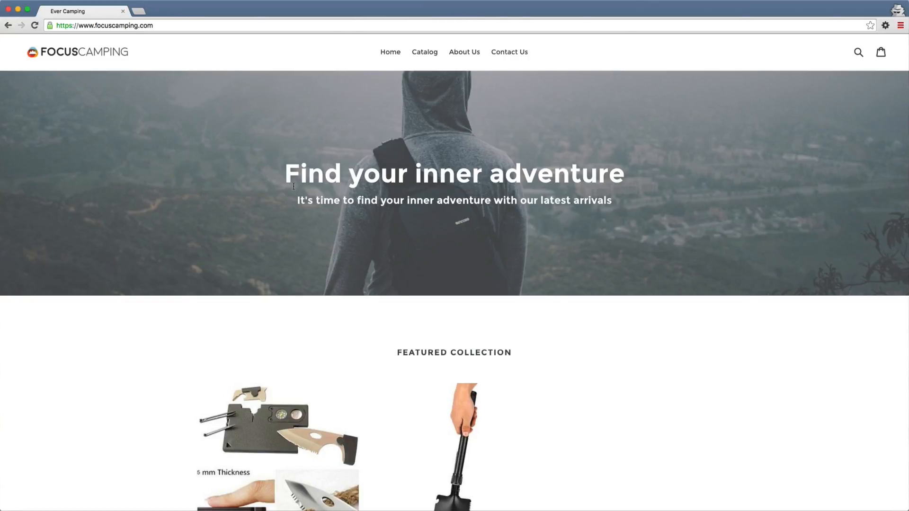
scroll(293, 190, down, 5)
scroll(331, 142, up, 5)
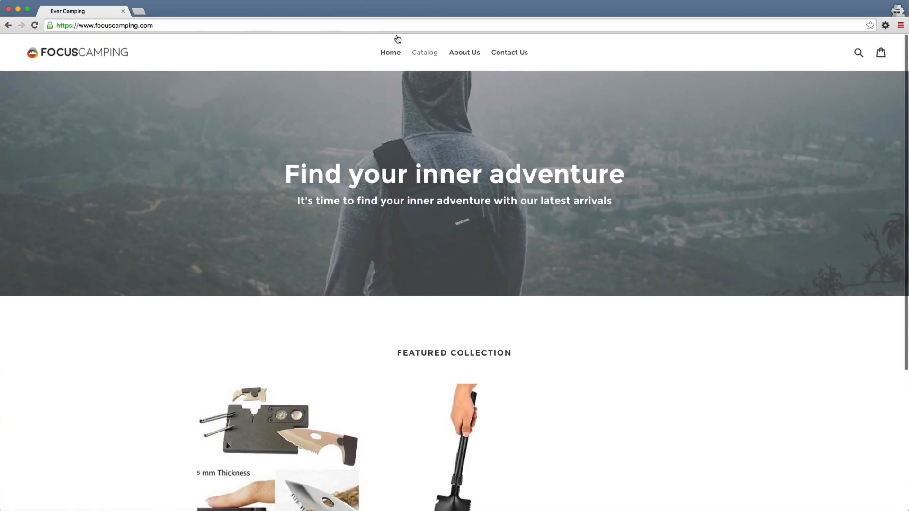
scroll(388, 89, down, 3)
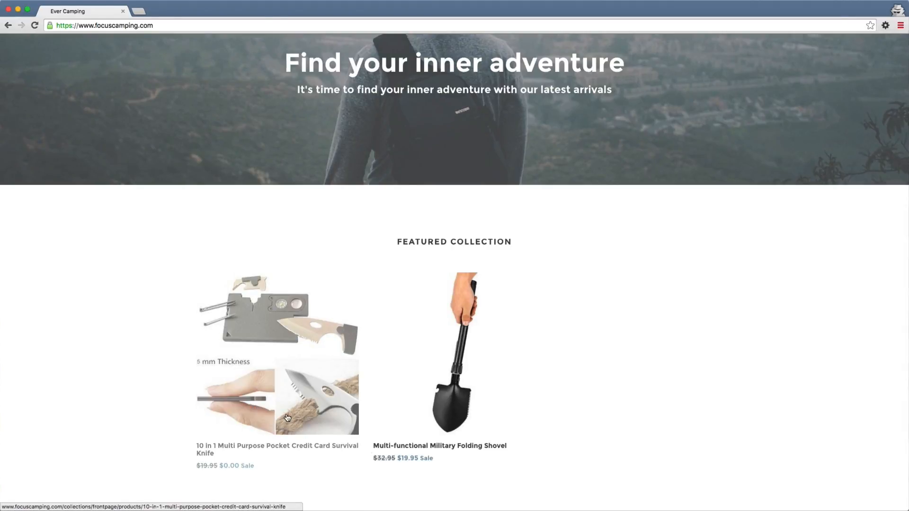
click(327, 421)
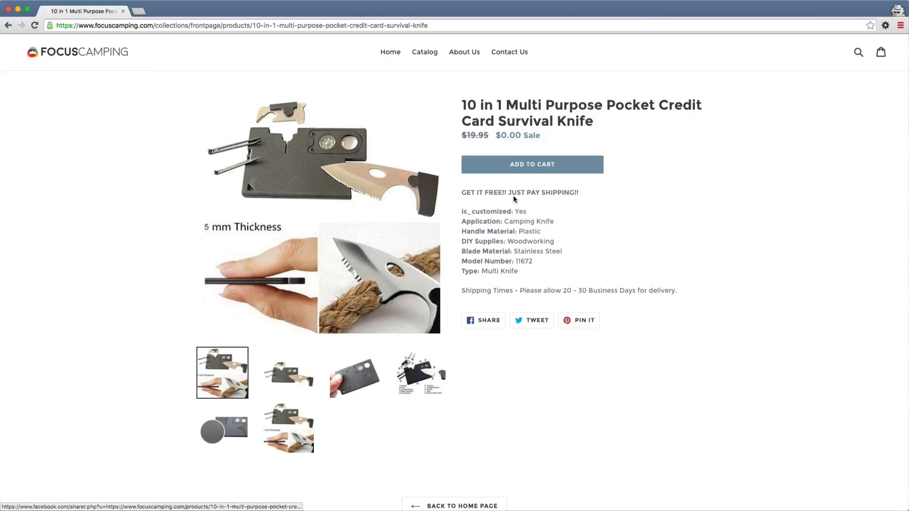
click(546, 164)
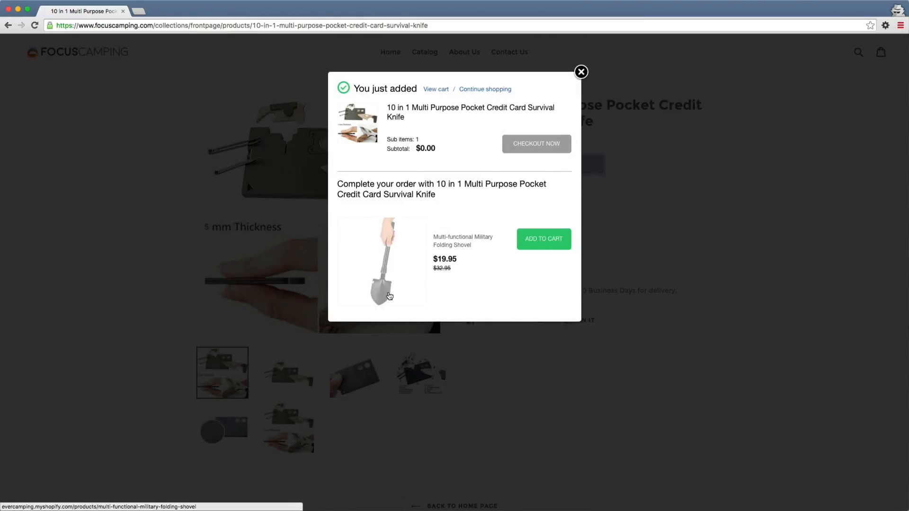
click(552, 145)
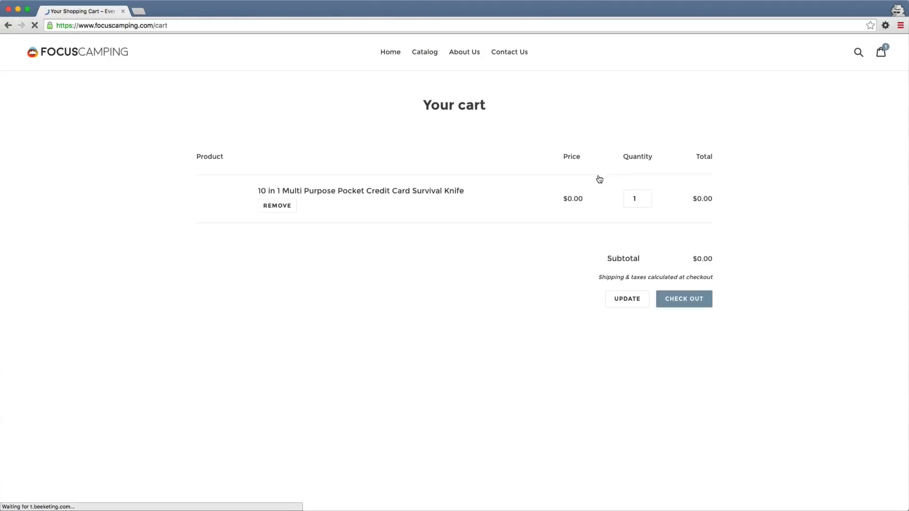
click(702, 322)
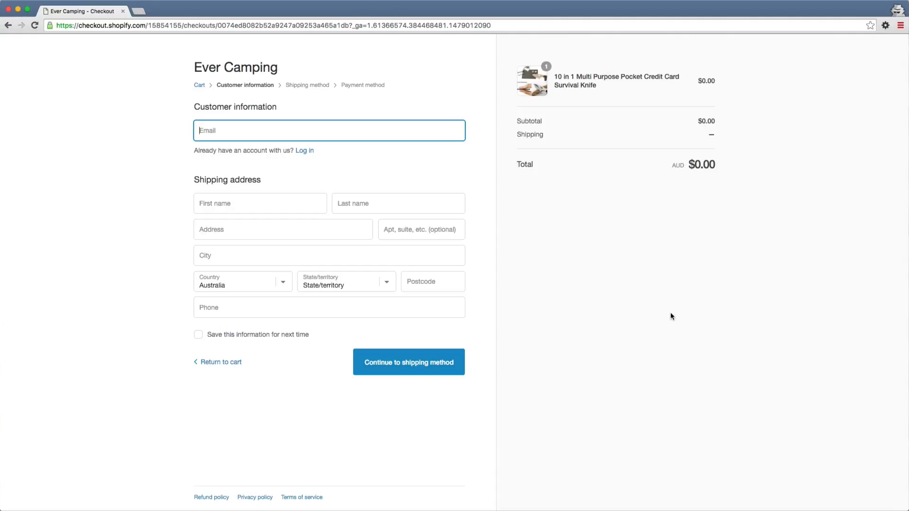
Fill in the customer's e-mail, first name and last name on the checkout form.
text(******)
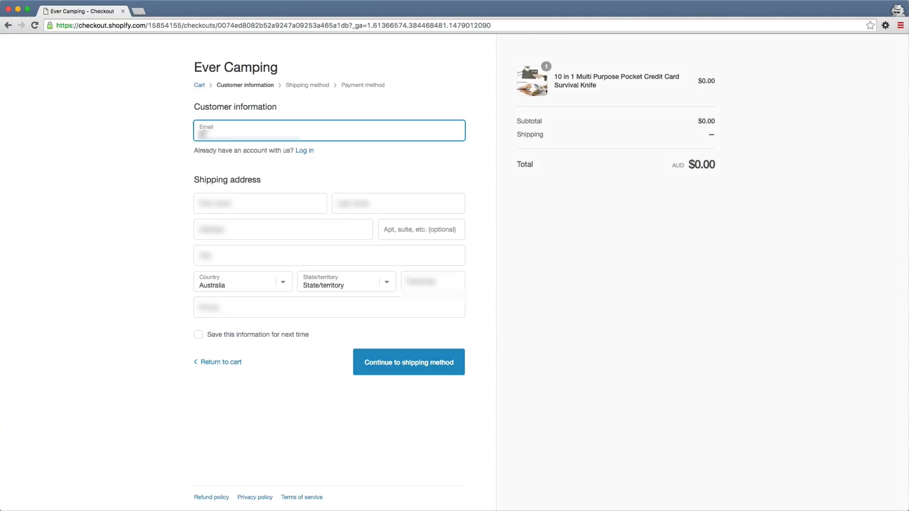
text(*******************)
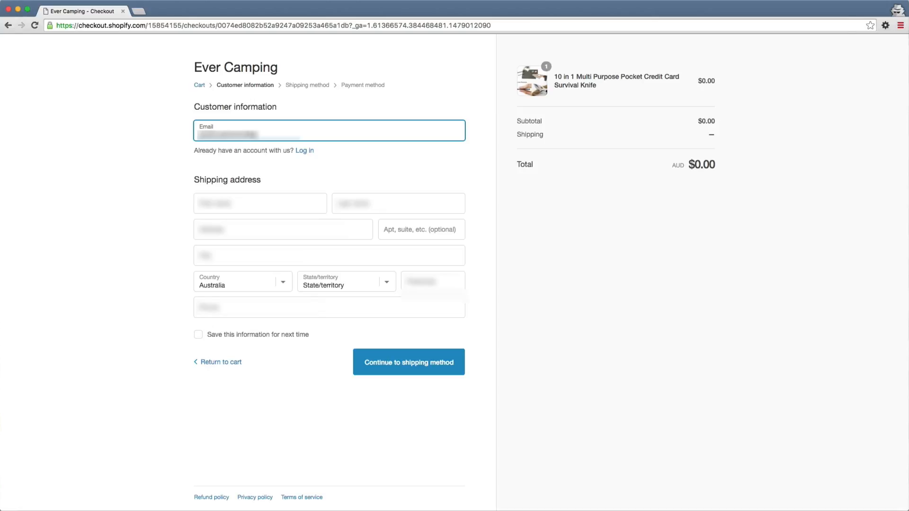
key(Tab)
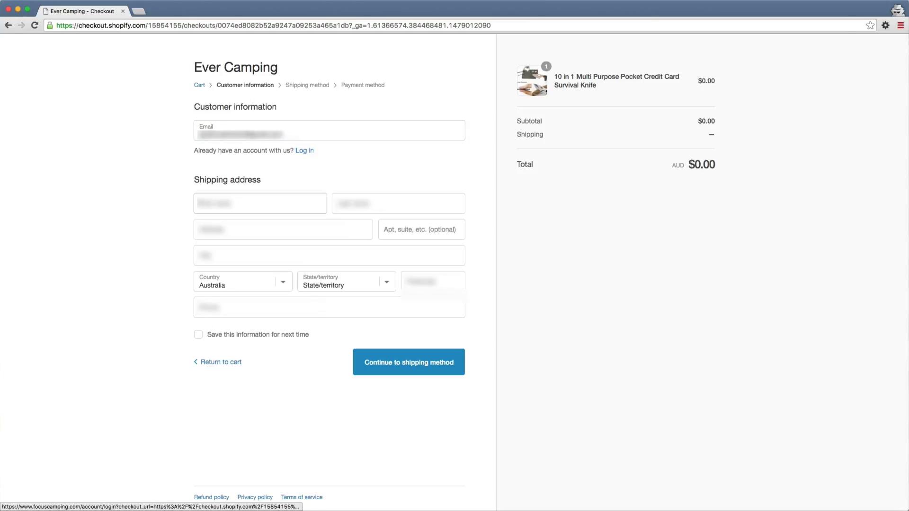
key(Tab)
text(******)
key(Tab)
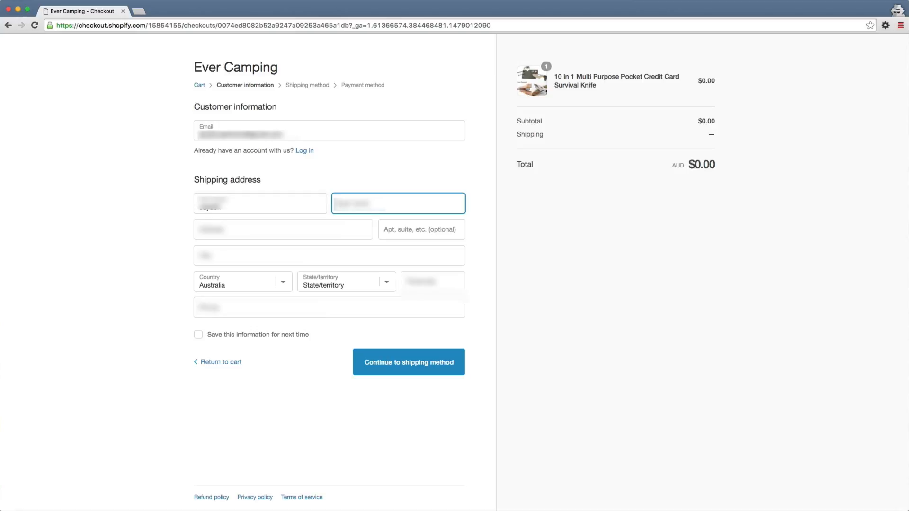
text(***)
key(Tab)
Enter the shipping street address, city and postcode, choosing New South Wales as the state.
text(*)
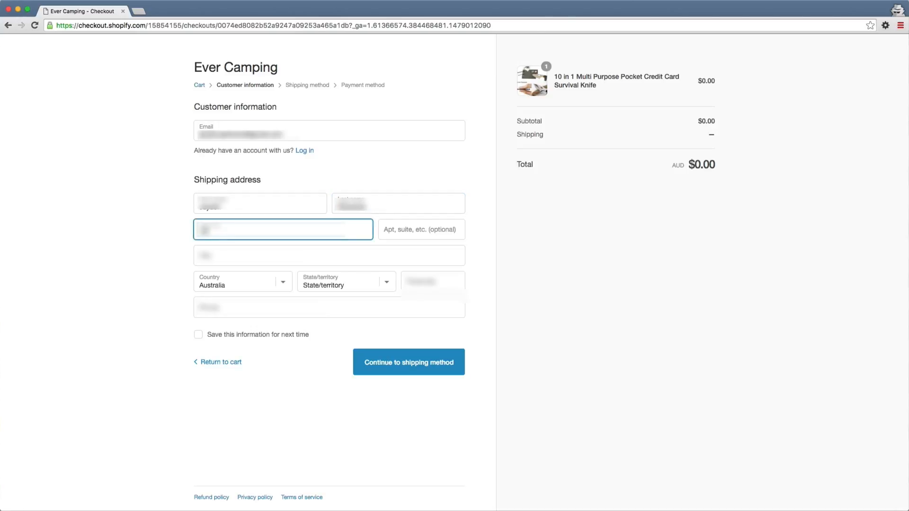
text(****************)
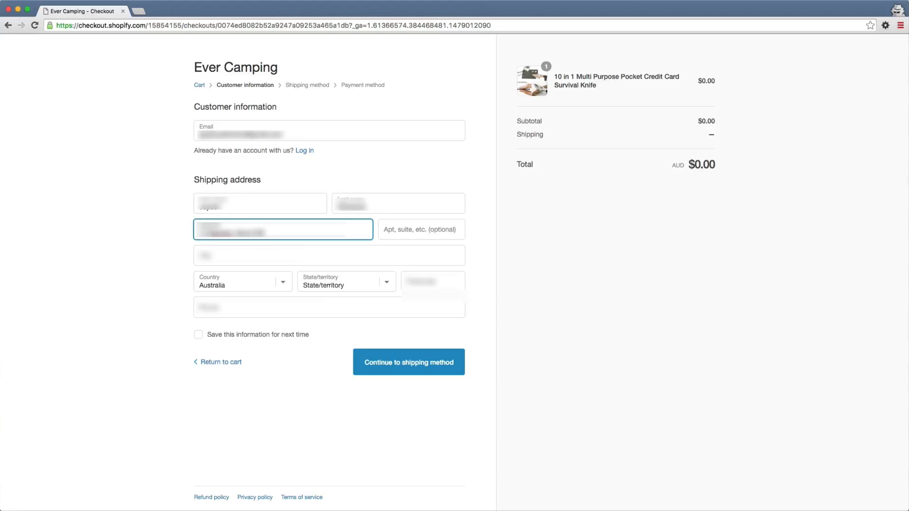
key(Tab)
key(Tab)
text(******)
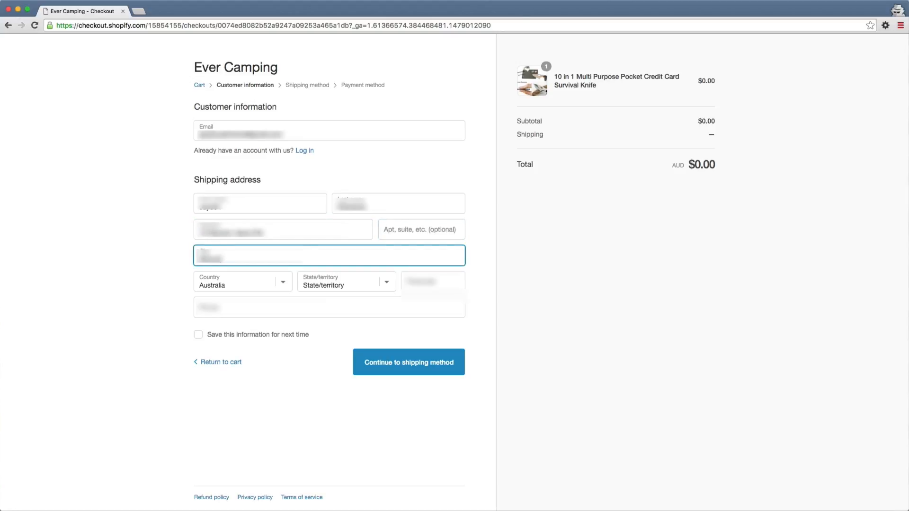
key(Tab)
key(Tab)
key(n)
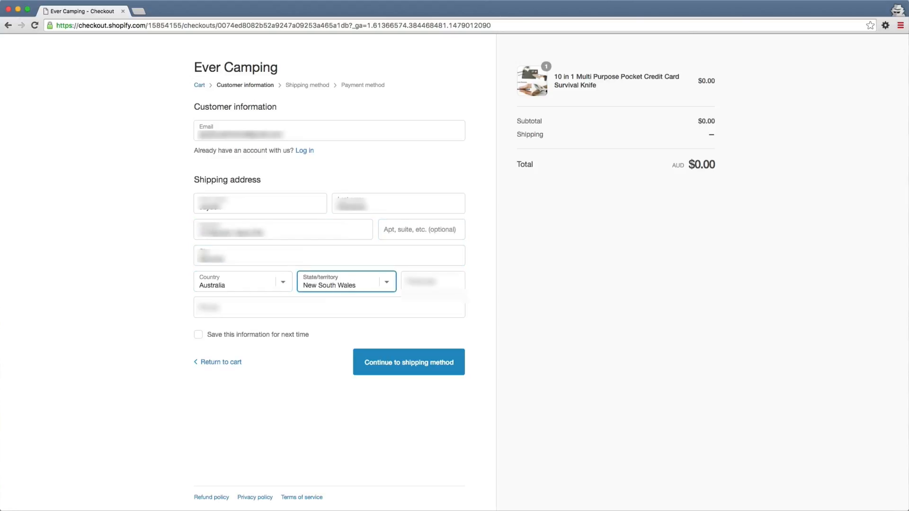
key(Tab)
text(****)
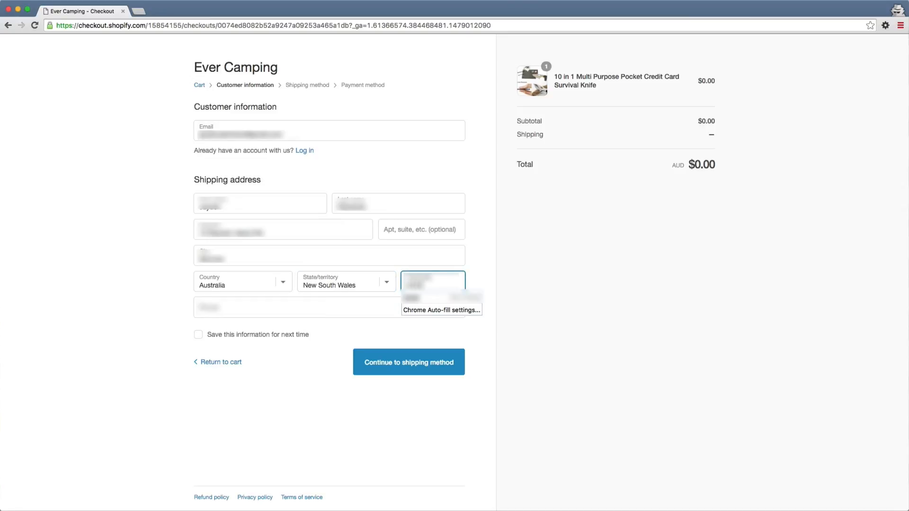
Enter the customer's phone number and continue with Express Shipping to the payment method.
key(Tab)
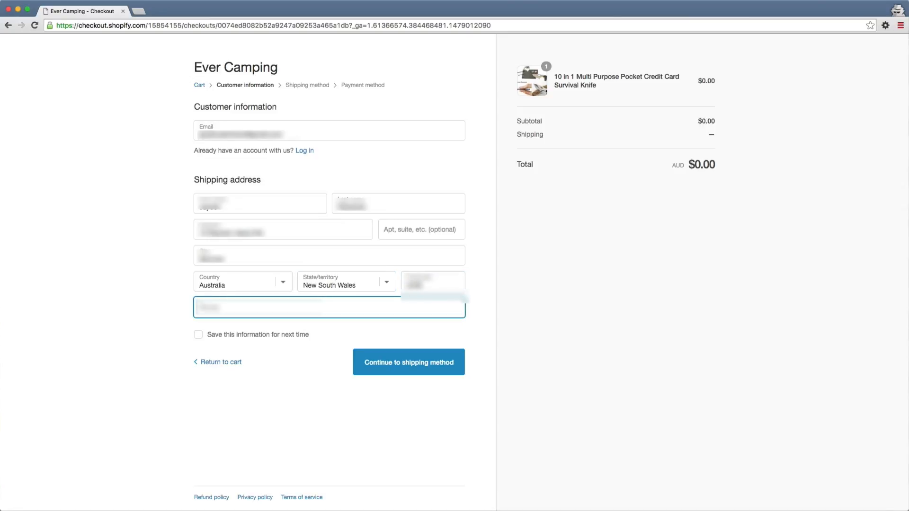
text(***)
text(?????)
click(450, 361)
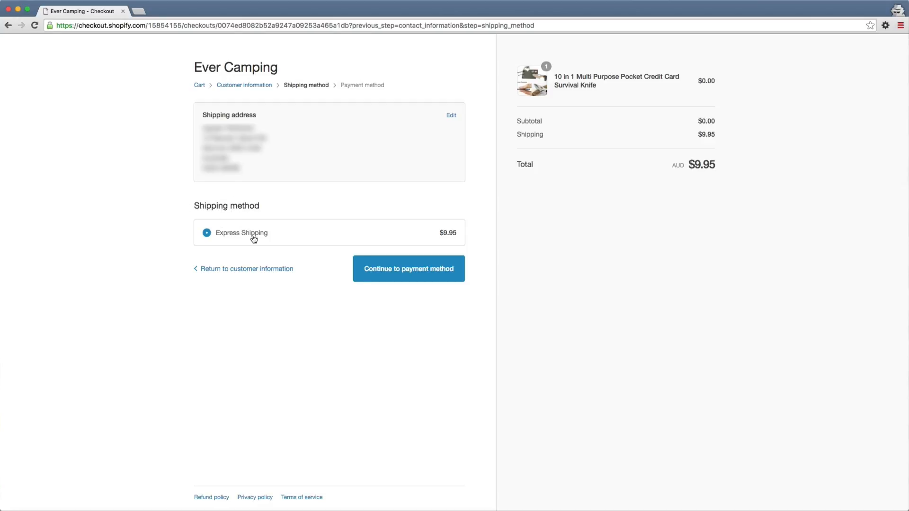
click(456, 268)
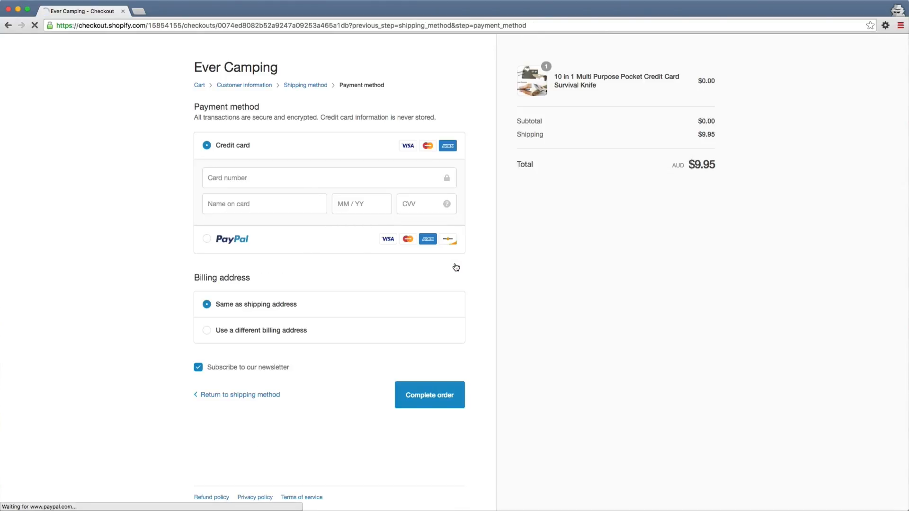
Enter the credit card number and the cardholder's name for the payment.
click(317, 179)
text(4**********)
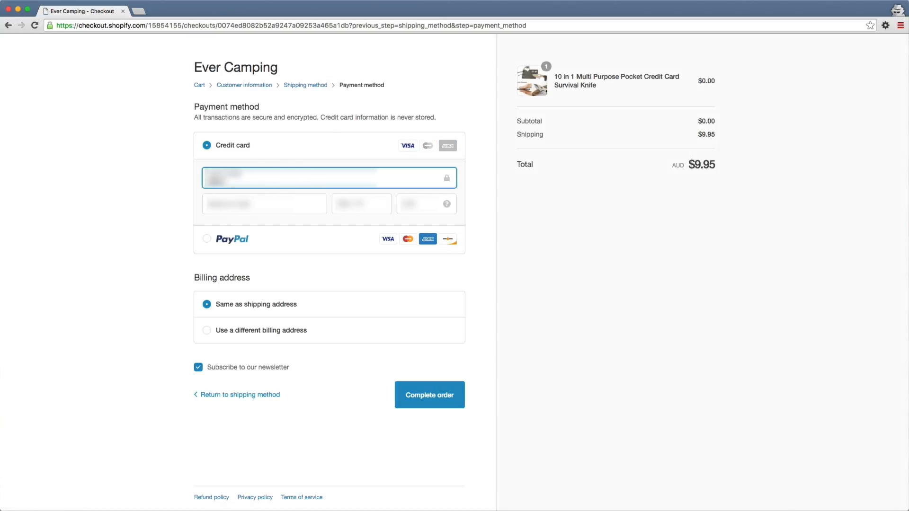
text(*****)
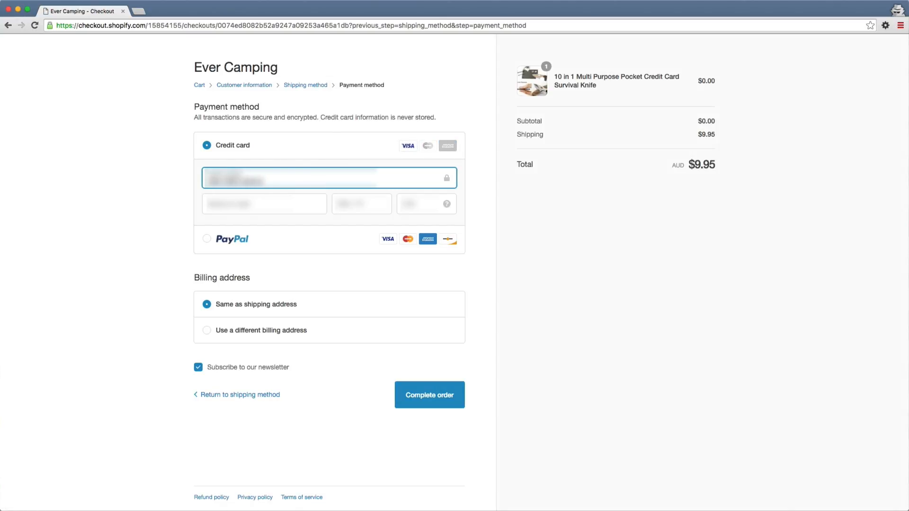
key(Tab)
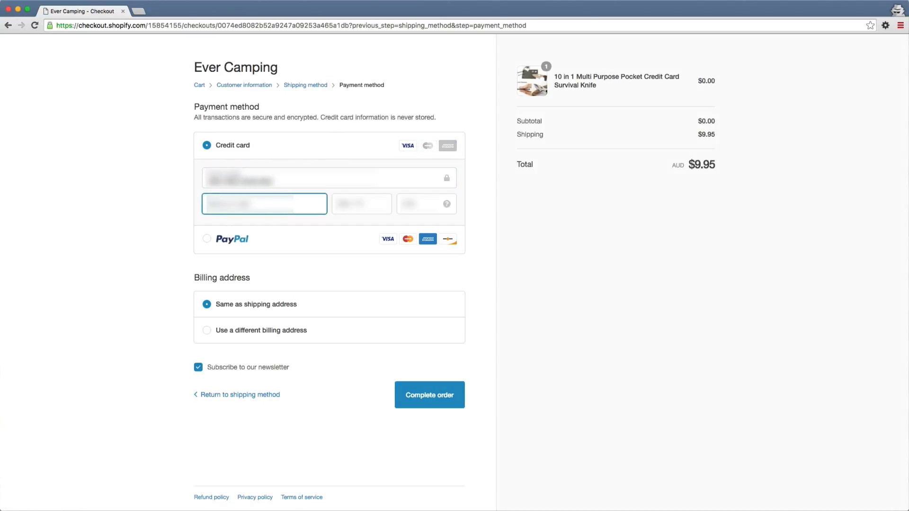
text(**********)
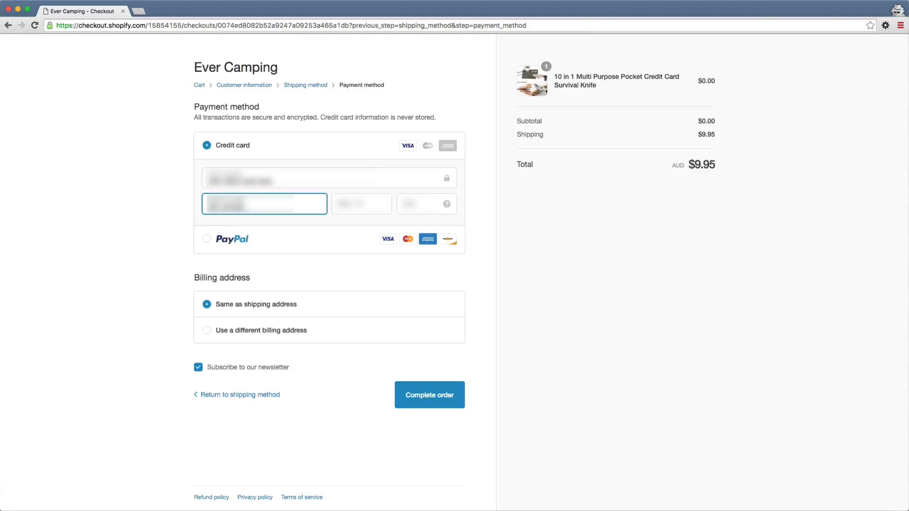
text(**********)
Complete the order with the card's expiry date and CVV, and return to the storefront.
key(Tab)
text(****)
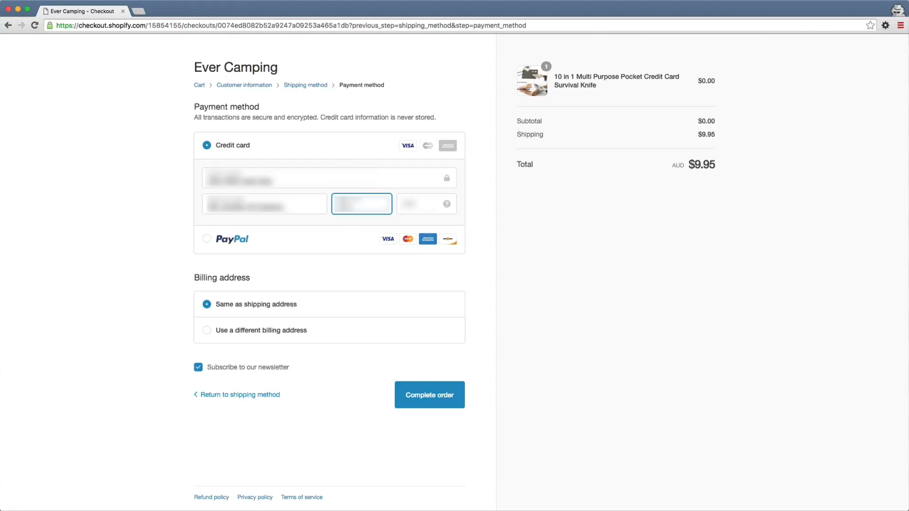
text(**)
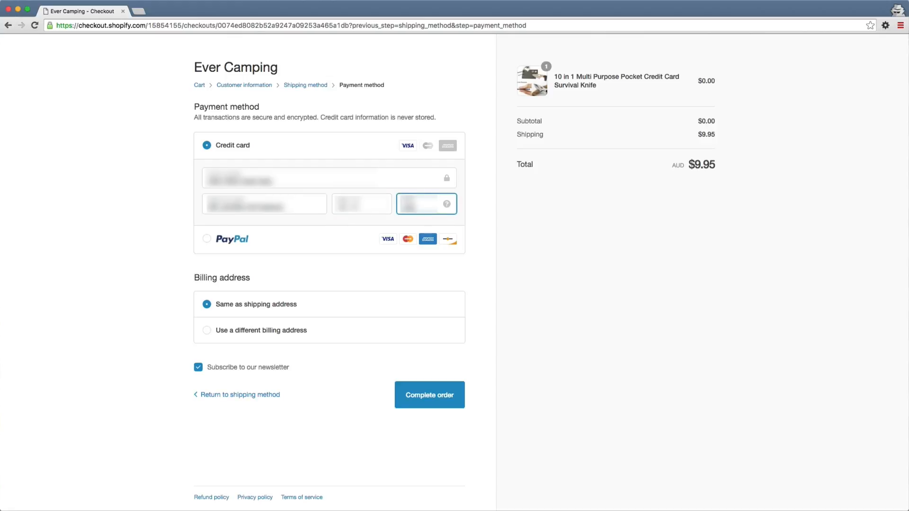
click(423, 394)
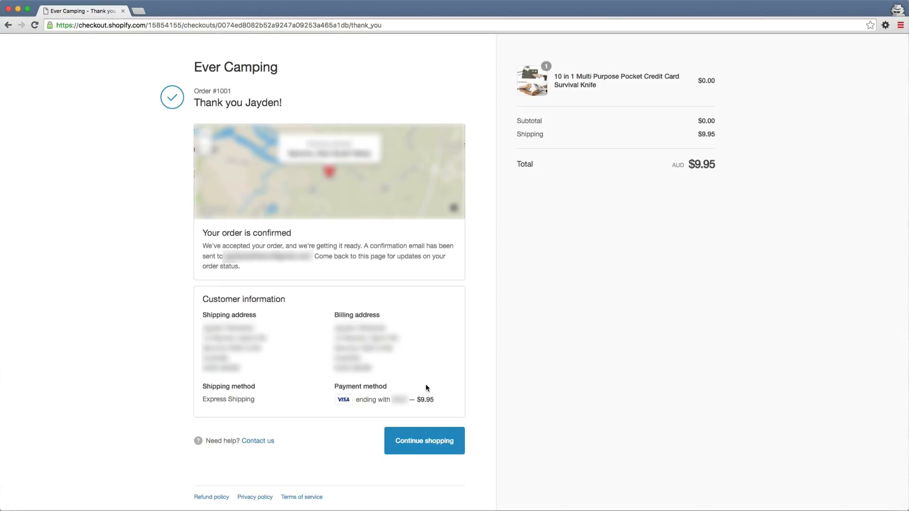
click(445, 447)
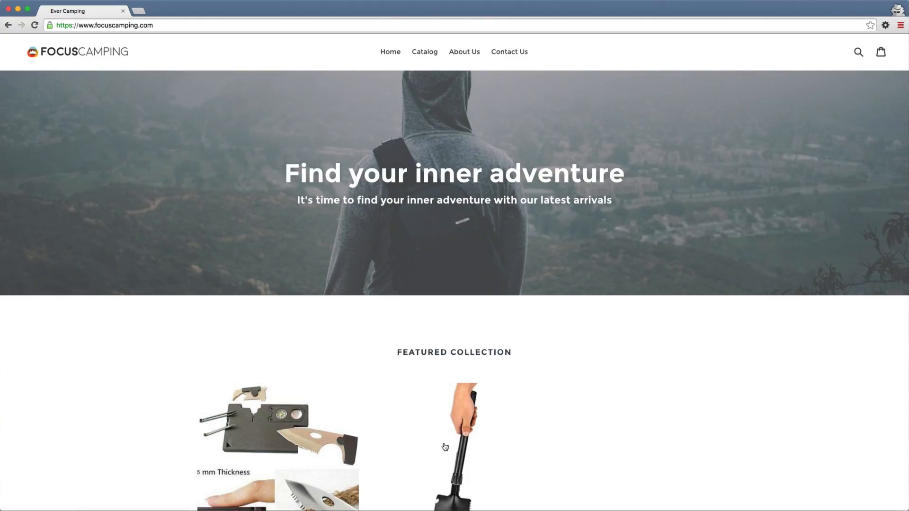